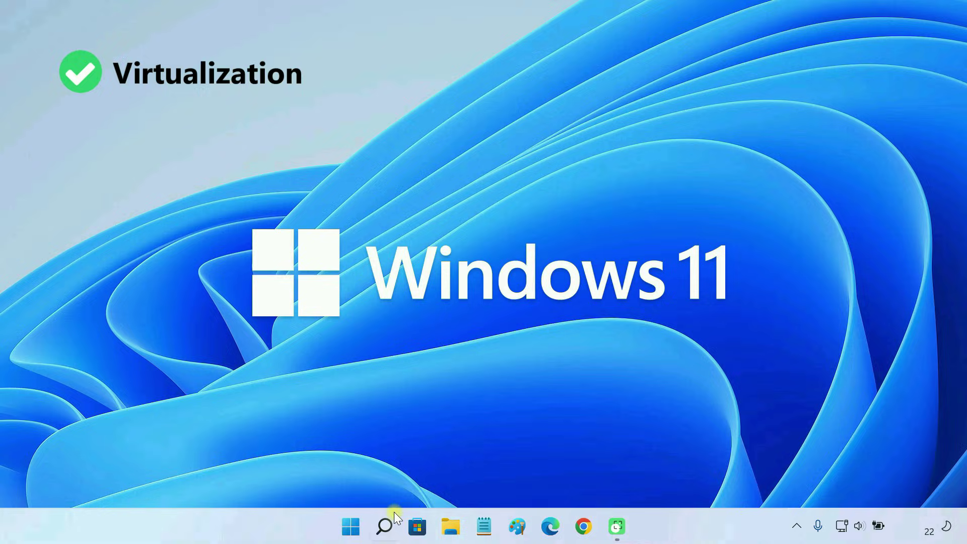
- Check virtualization status on Task Manager's CPU performance page, then close Task Manager
click(386, 525)
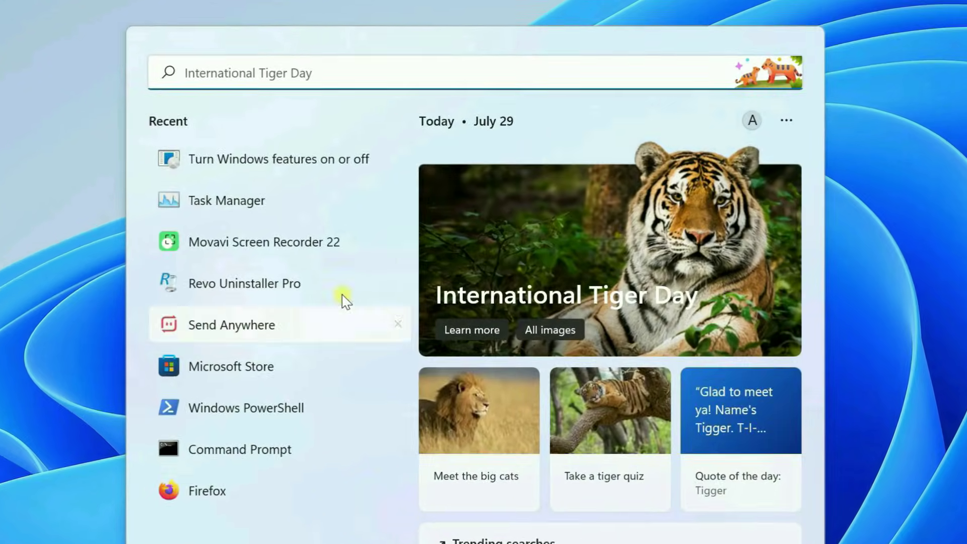
text(task manager)
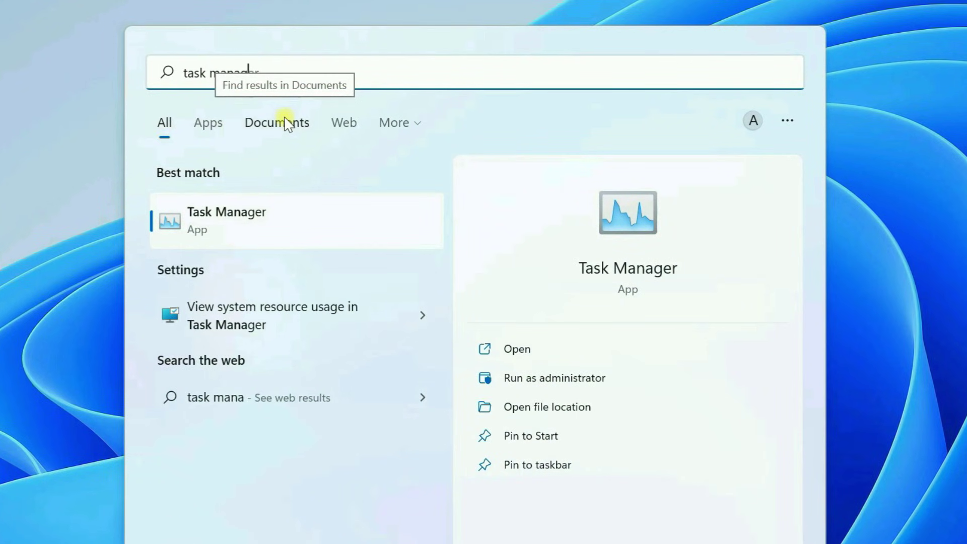
click(233, 228)
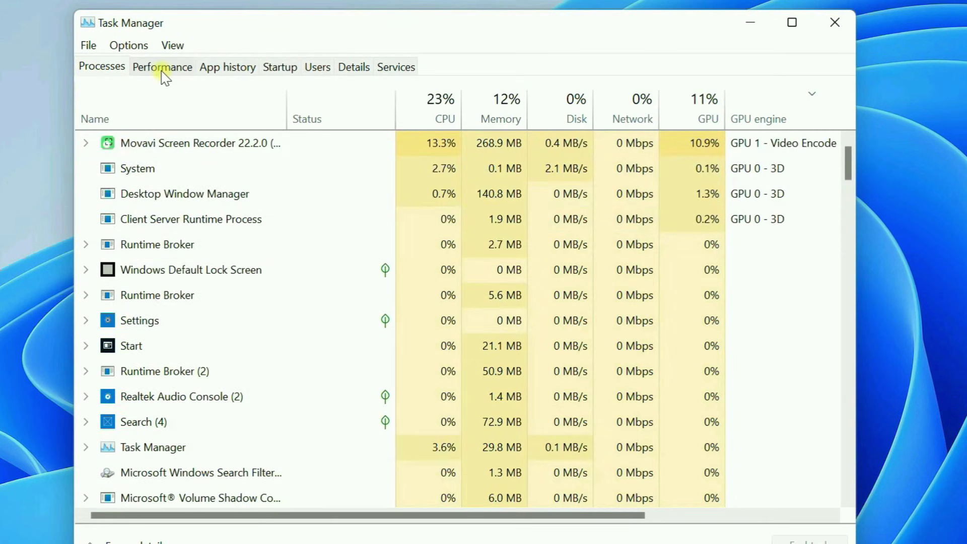
click(164, 71)
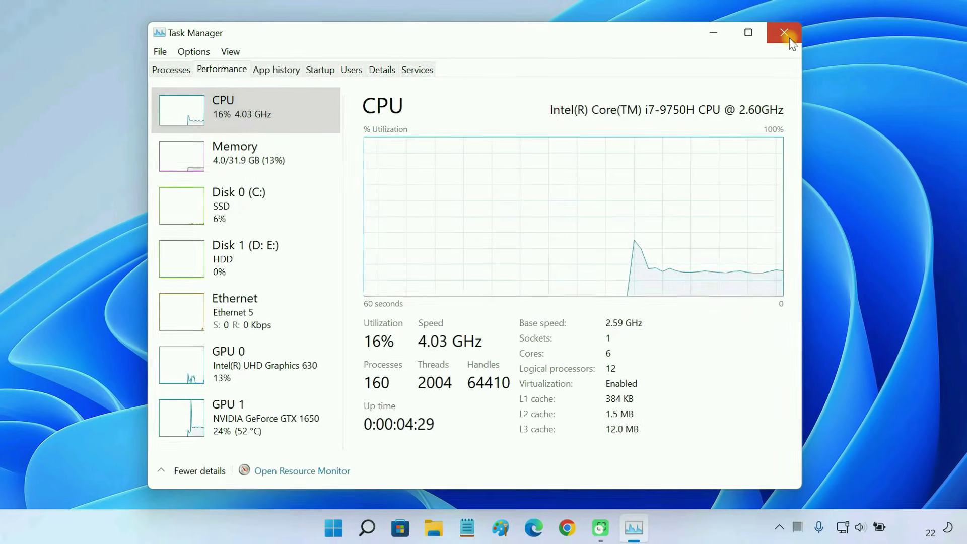
click(834, 22)
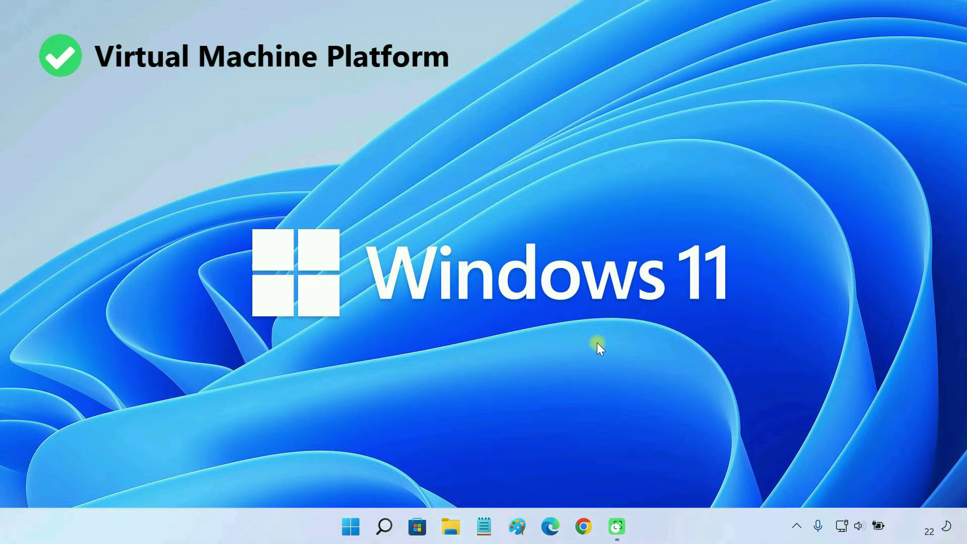
- Tick Virtual Machine Platform in Turn Windows features on or off and confirm with OK
click(385, 525)
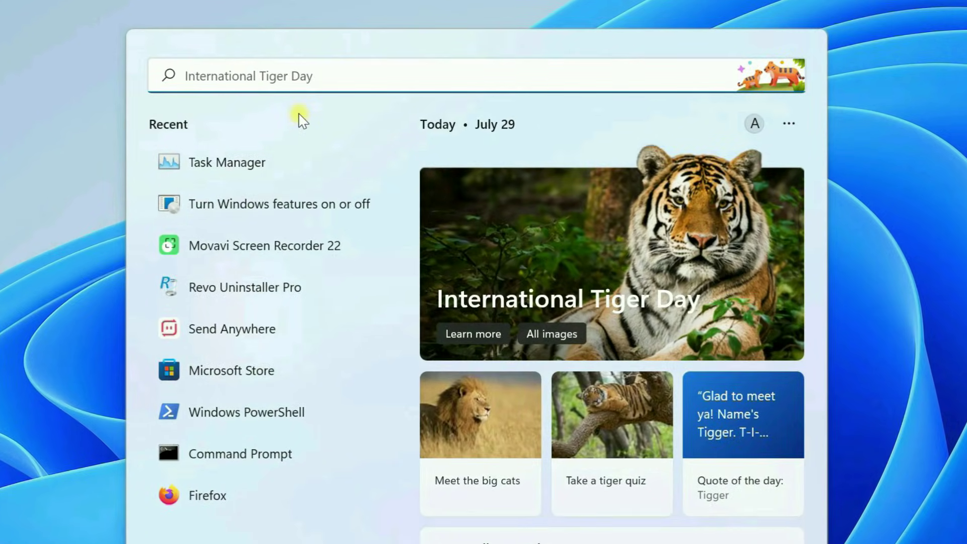
text(windows features)
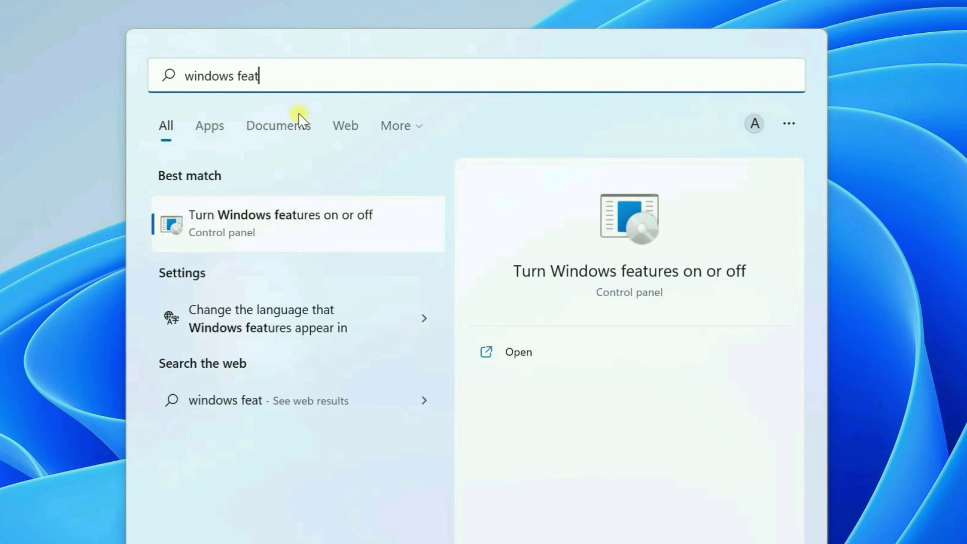
click(304, 214)
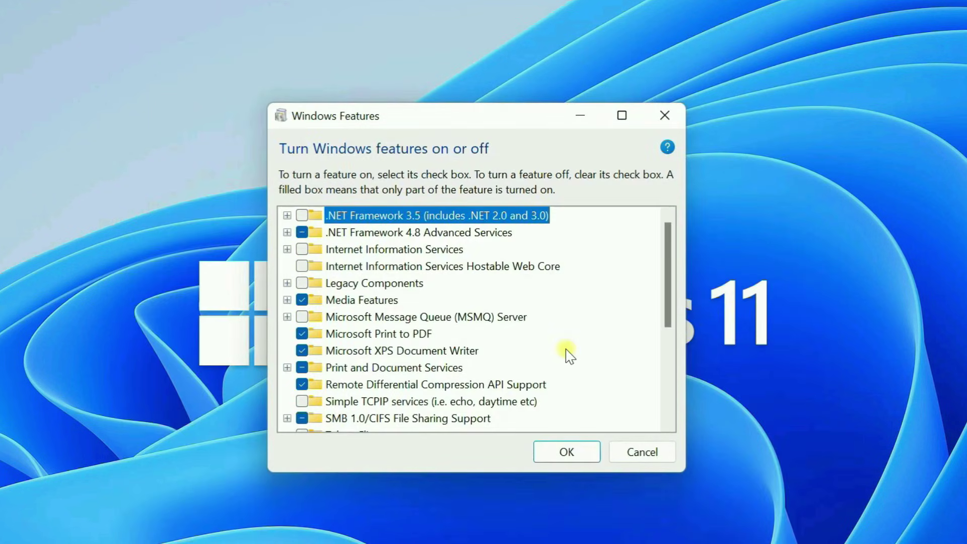
scroll(566, 353, down, 1)
scroll(566, 353, down, 1)
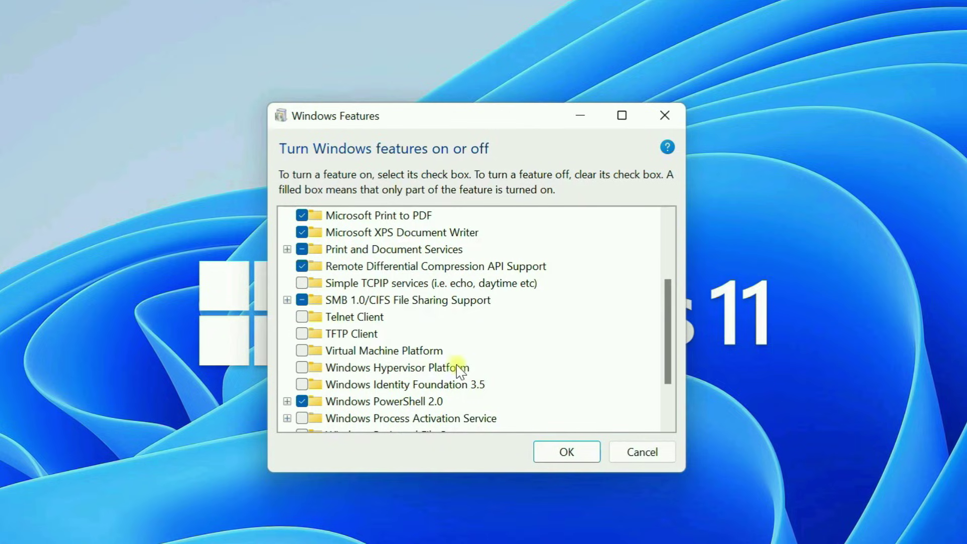
click(302, 351)
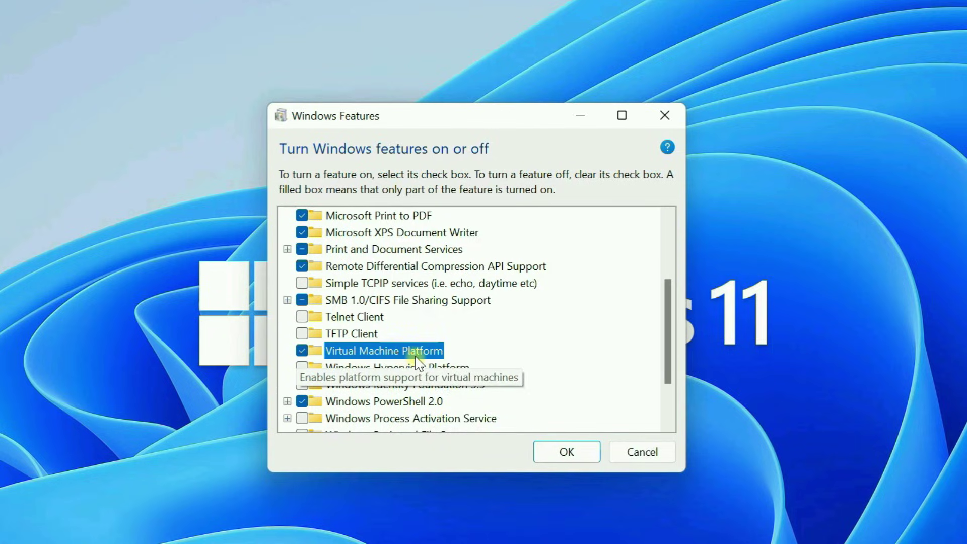
click(546, 454)
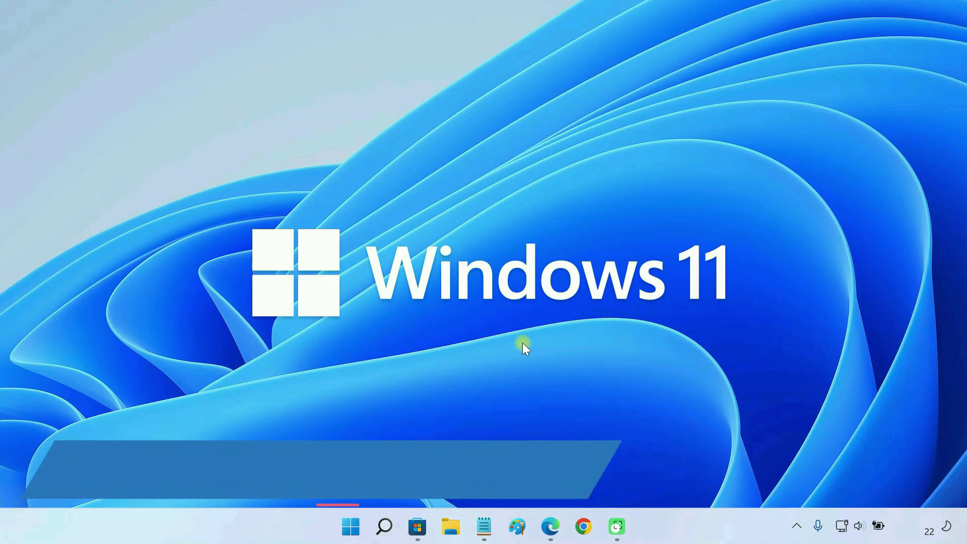
click(417, 526)
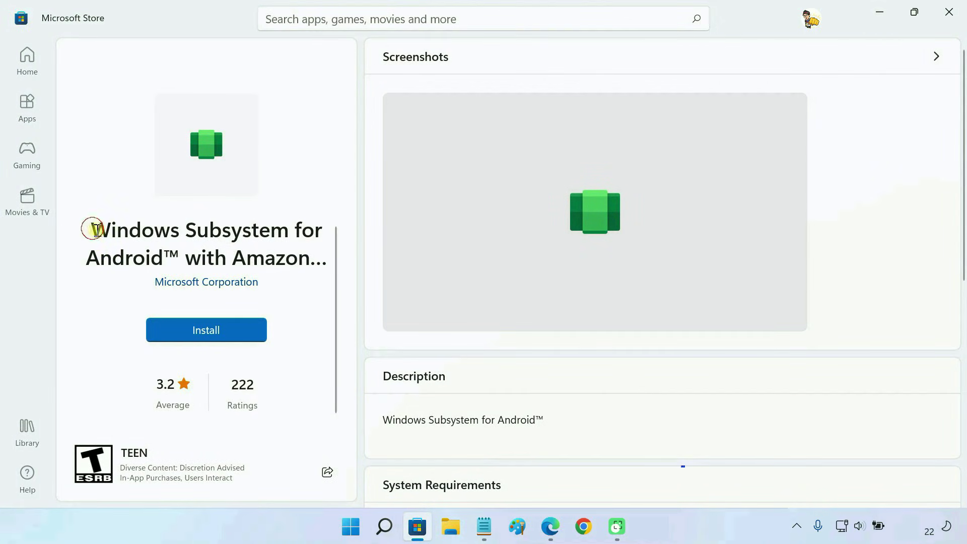
drag(90, 227, 165, 255)
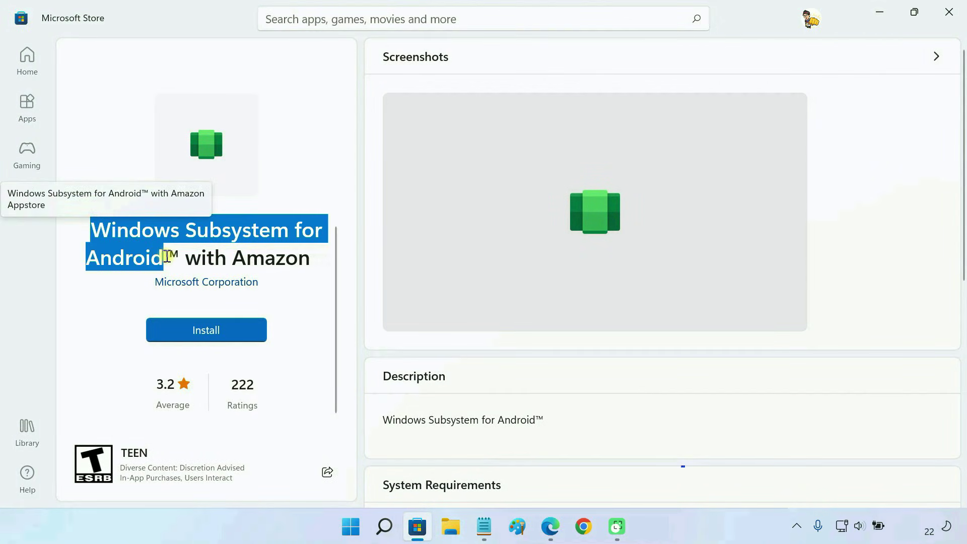
click(290, 283)
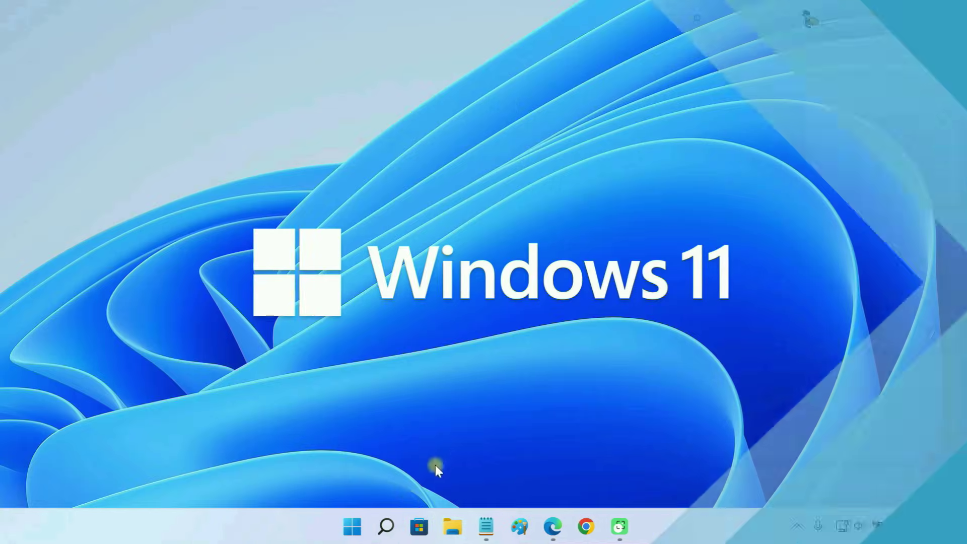
- Open Windows Subsystem for Android Settings maximized and switch Developer mode on
click(385, 526)
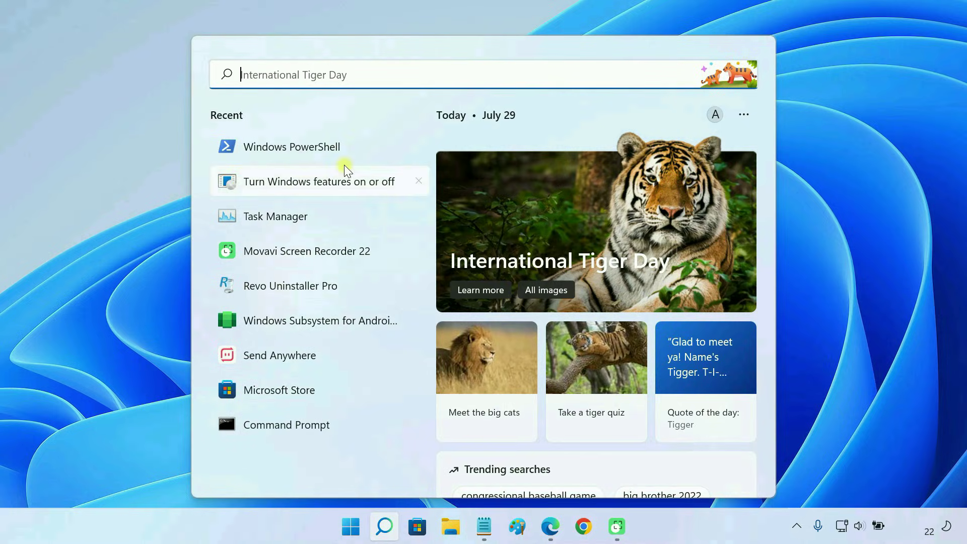
text(windows subs)
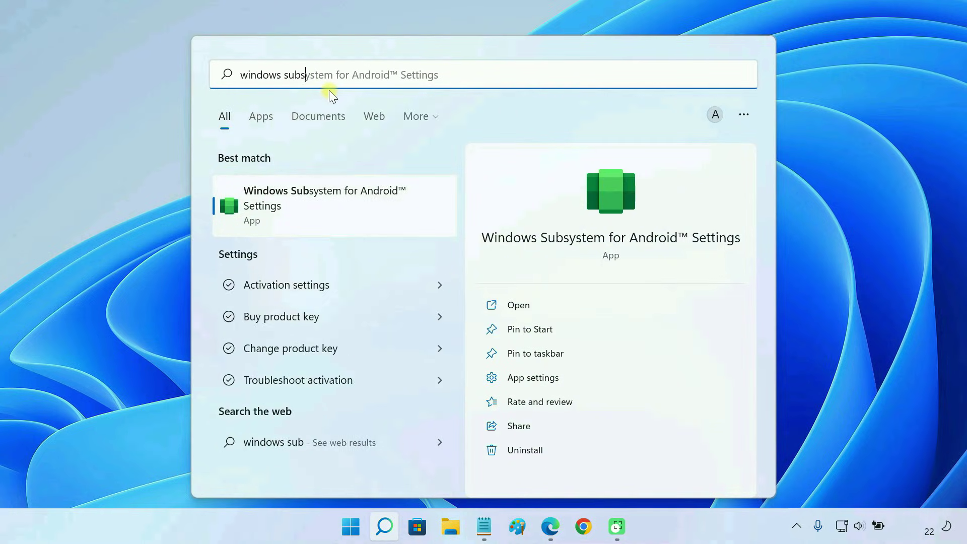
text(ystem for android)
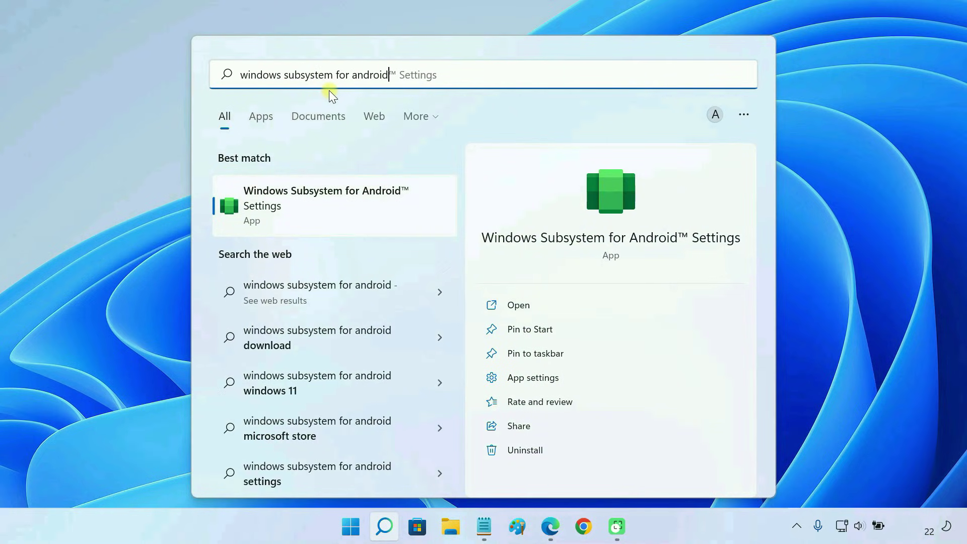
click(310, 208)
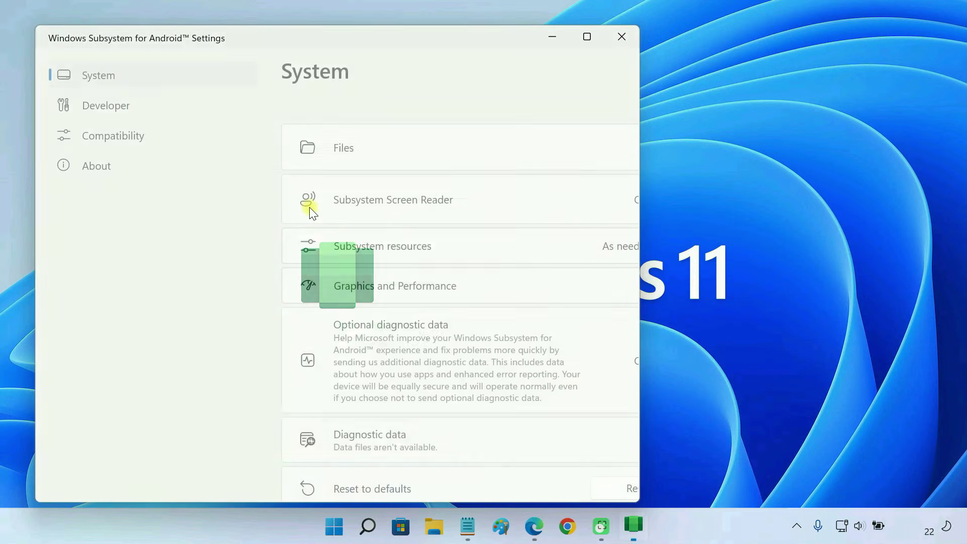
click(583, 38)
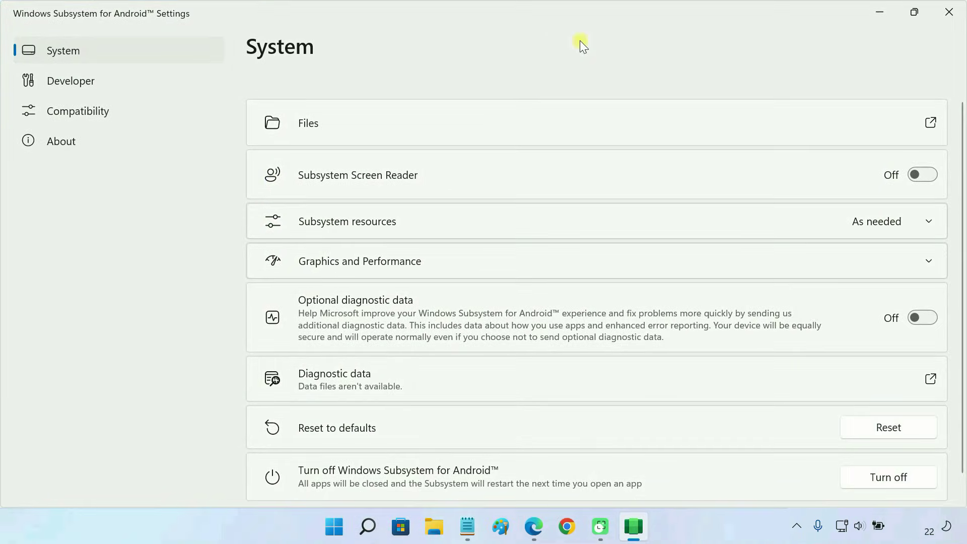
click(112, 84)
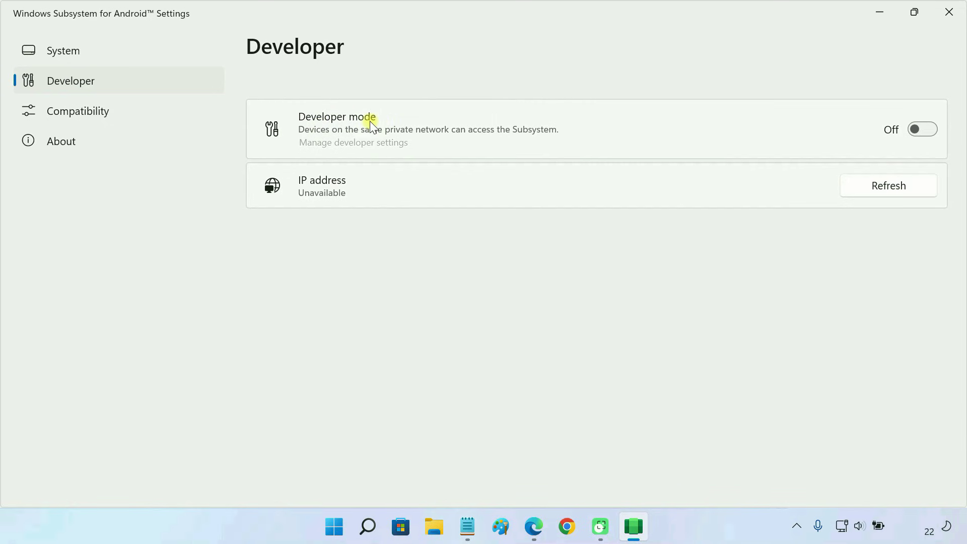
click(916, 131)
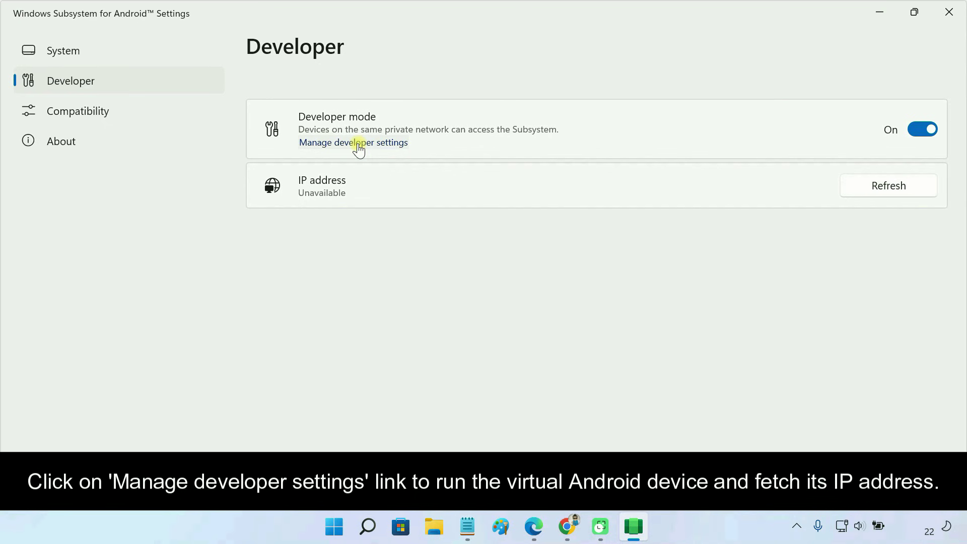
- Allow diagnostic data sharing in developer settings, then refresh to show IP 172.29.104.41
click(357, 143)
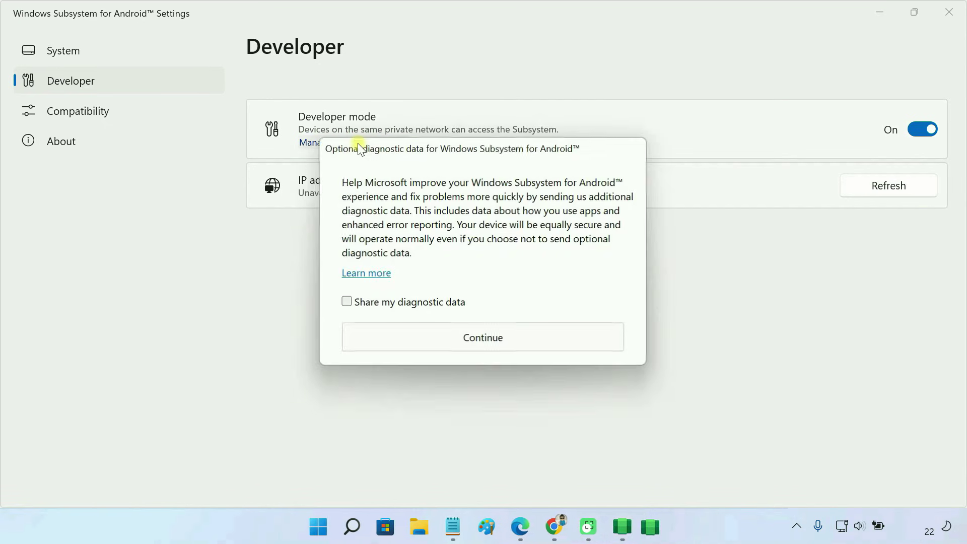
click(348, 301)
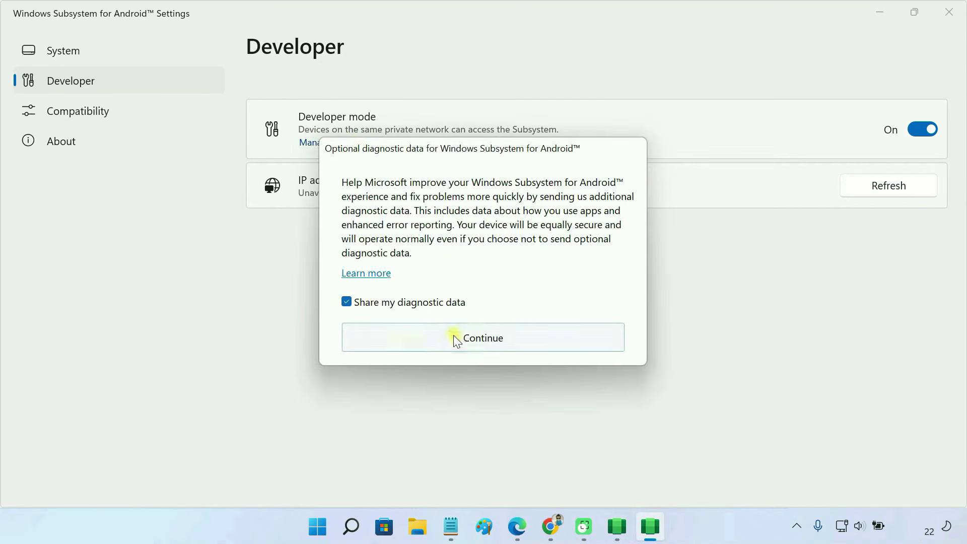
click(468, 341)
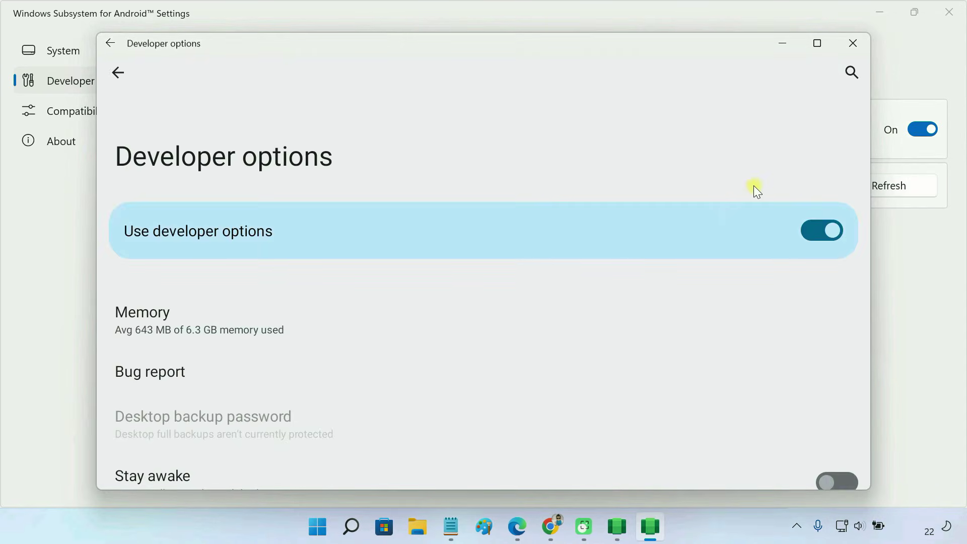
click(853, 44)
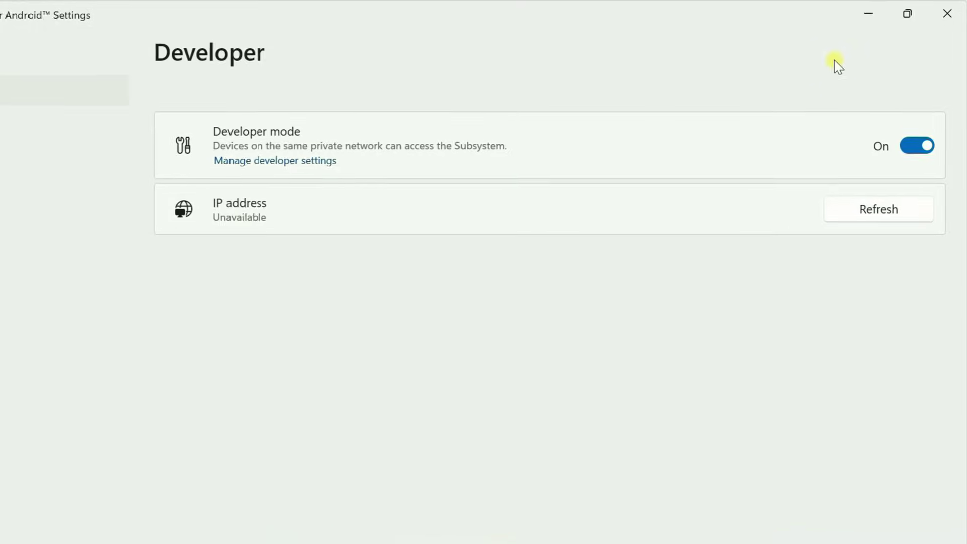
click(881, 220)
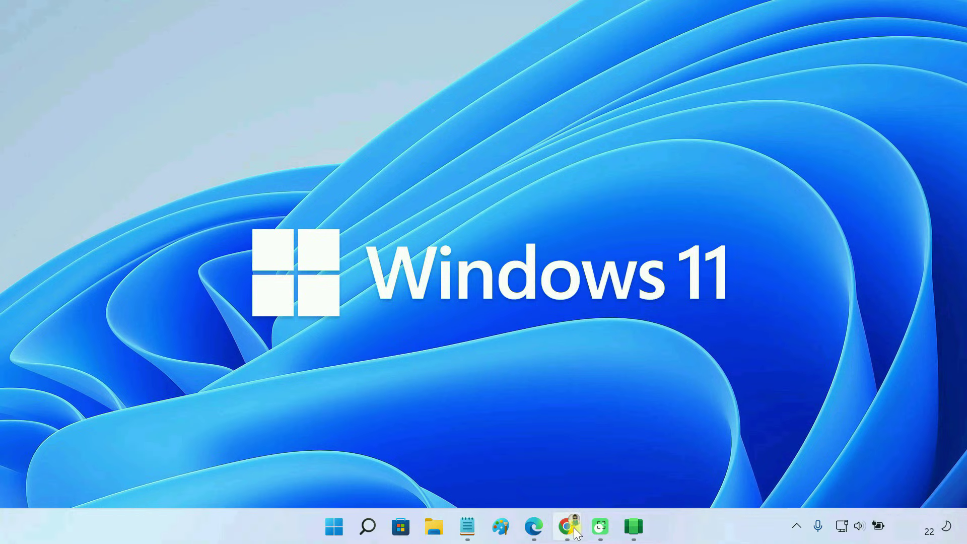
- Download WSA-pacman-v1.3.6-installer.exe from the v1.3.6 release assets on the wsa_pacman GitHub page
click(568, 526)
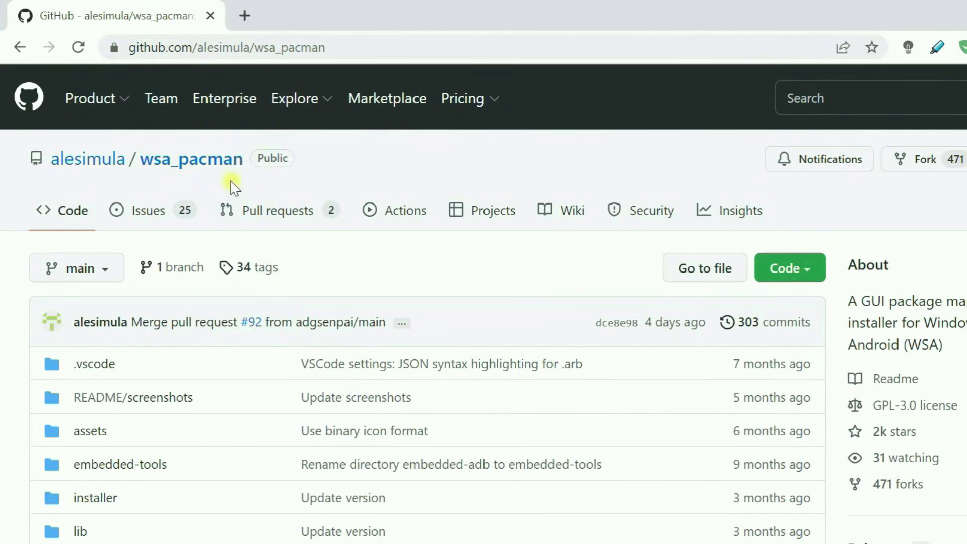
drag(238, 152, 140, 158)
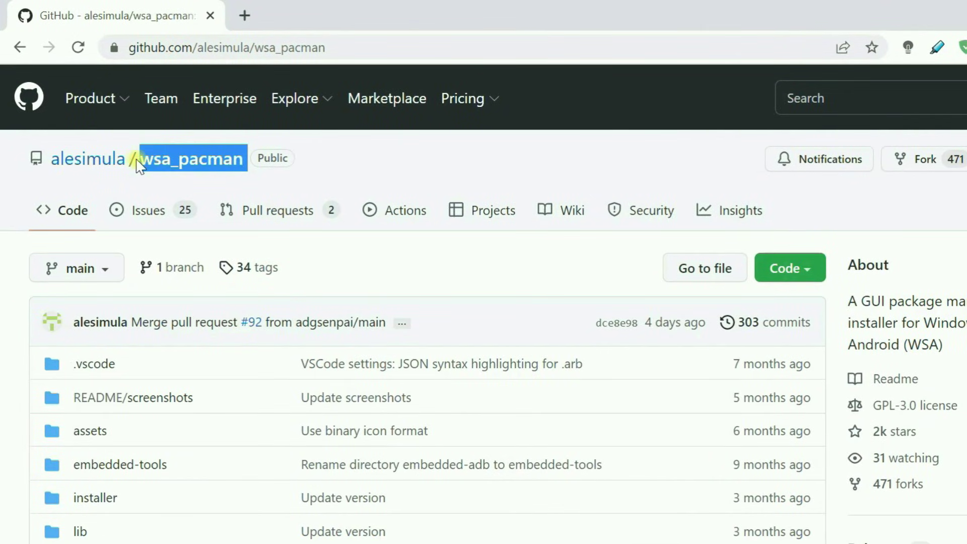
click(237, 181)
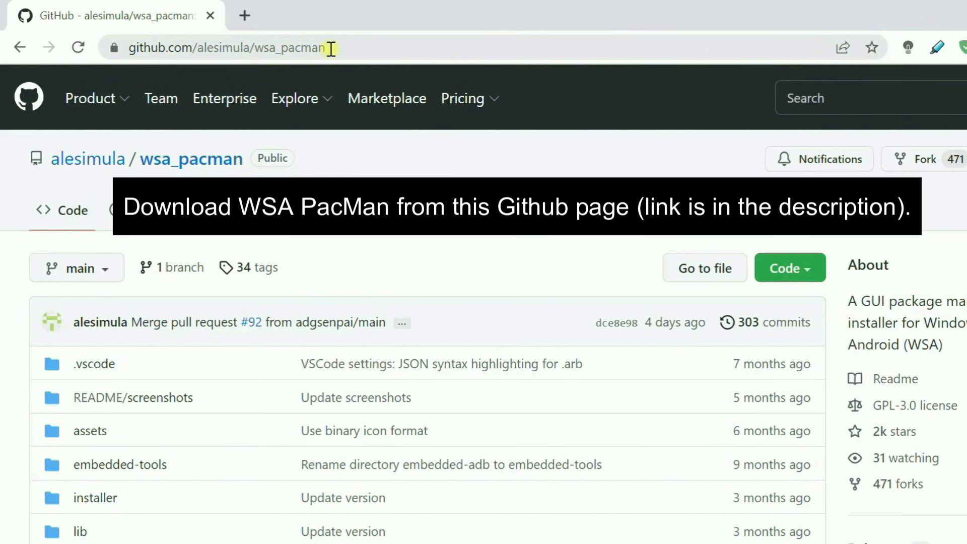
click(335, 48)
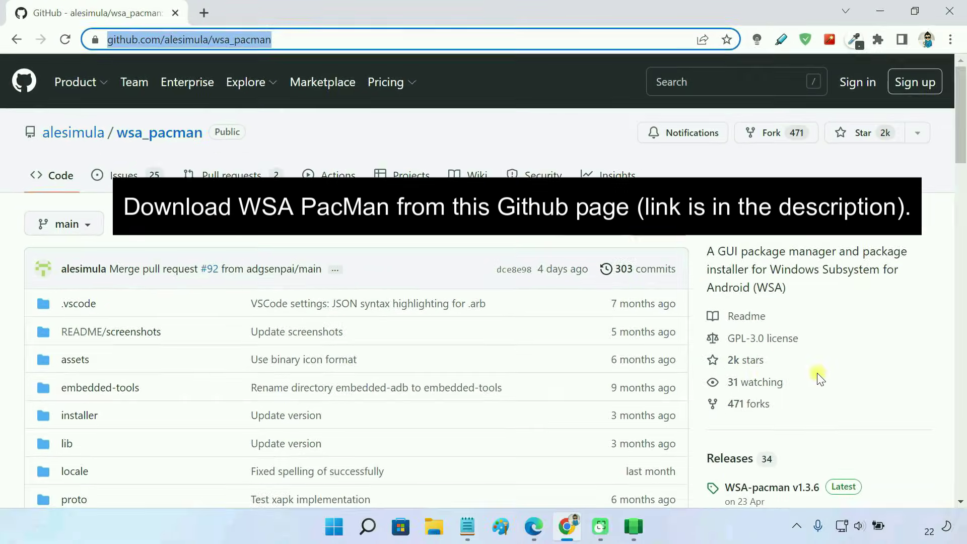
scroll(801, 352, down, 4)
click(767, 263)
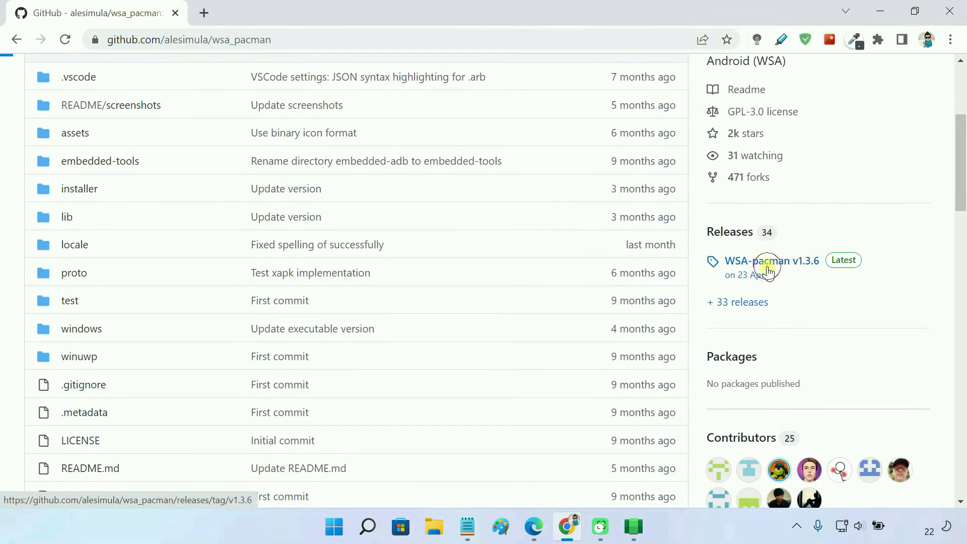
scroll(557, 384, down, 5)
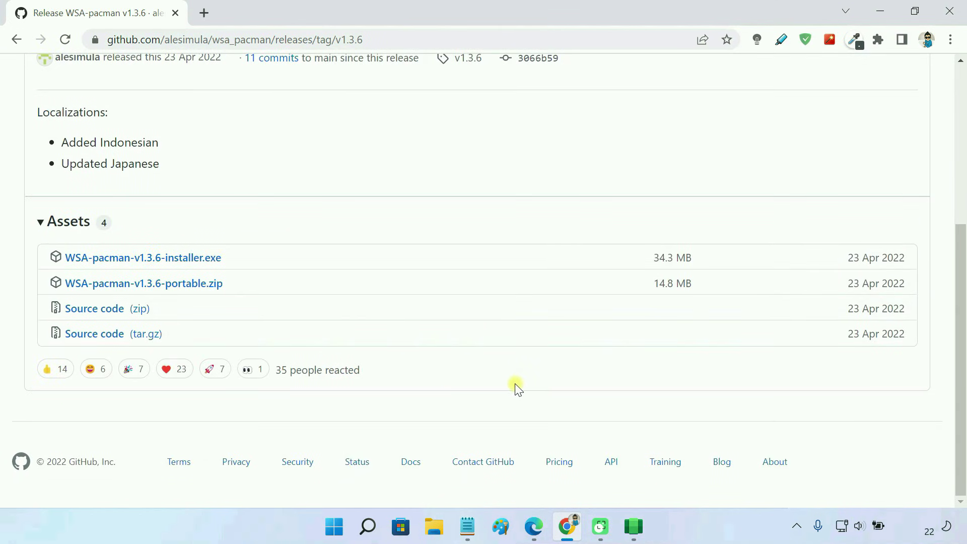
click(197, 260)
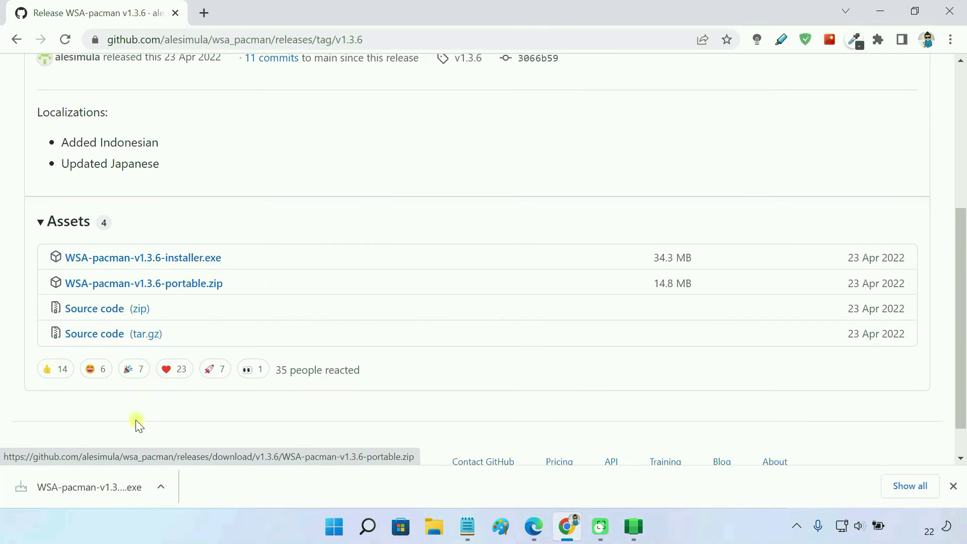
- Install WSA PacMan 1.3.6 with the default folder, Start Menu folder and .apk/.xapk associations
click(67, 489)
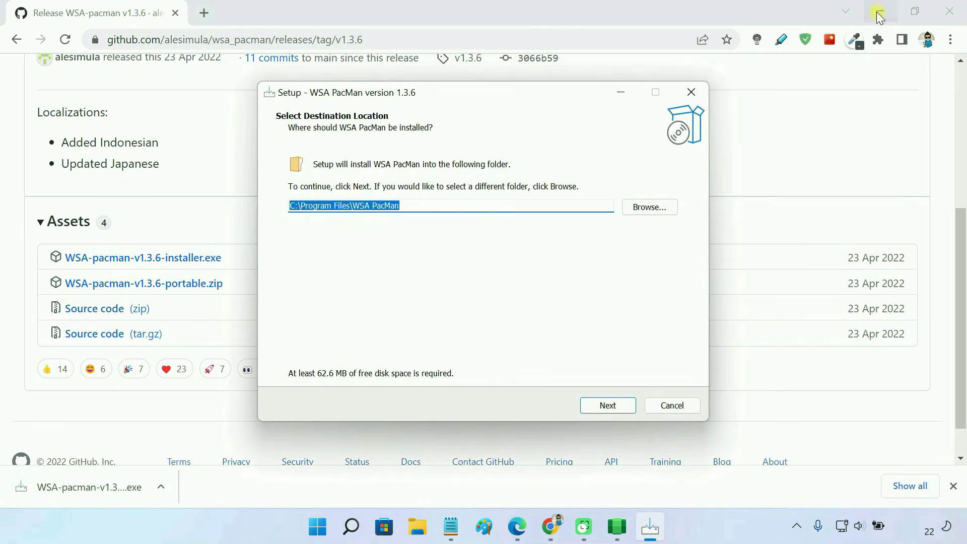
click(877, 11)
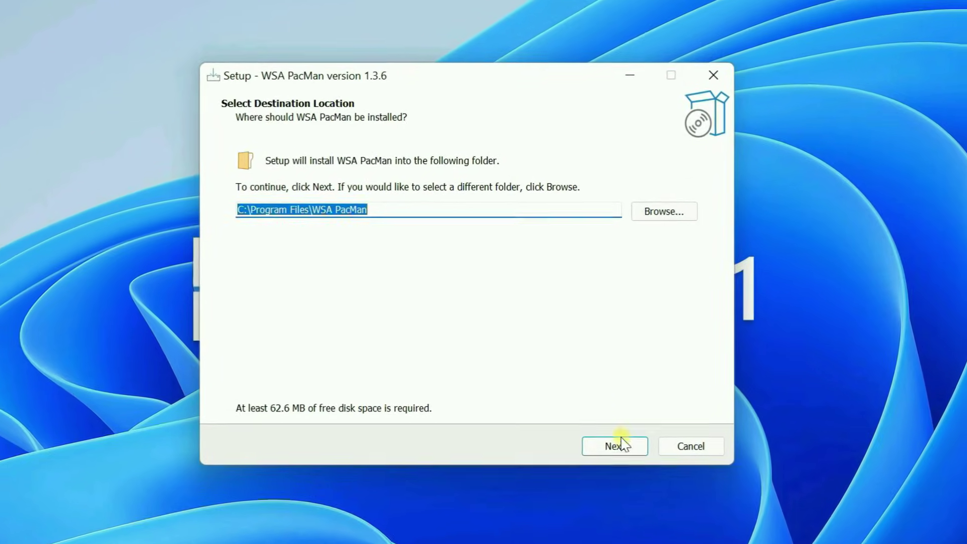
click(614, 406)
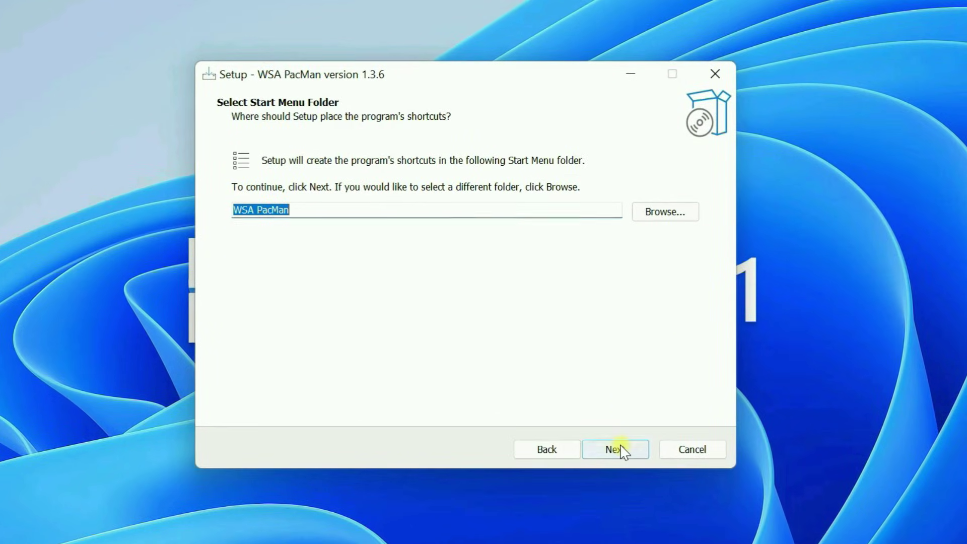
click(622, 449)
click(622, 450)
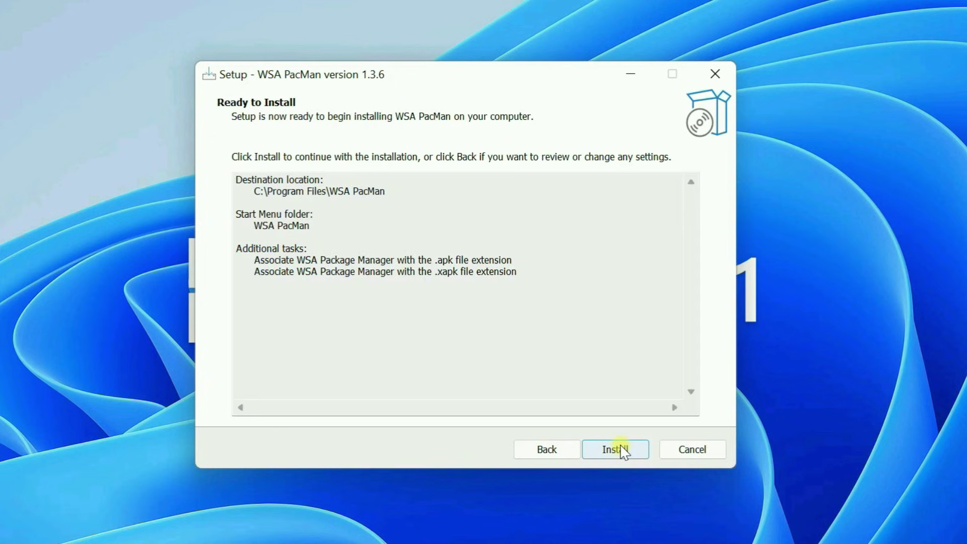
click(616, 449)
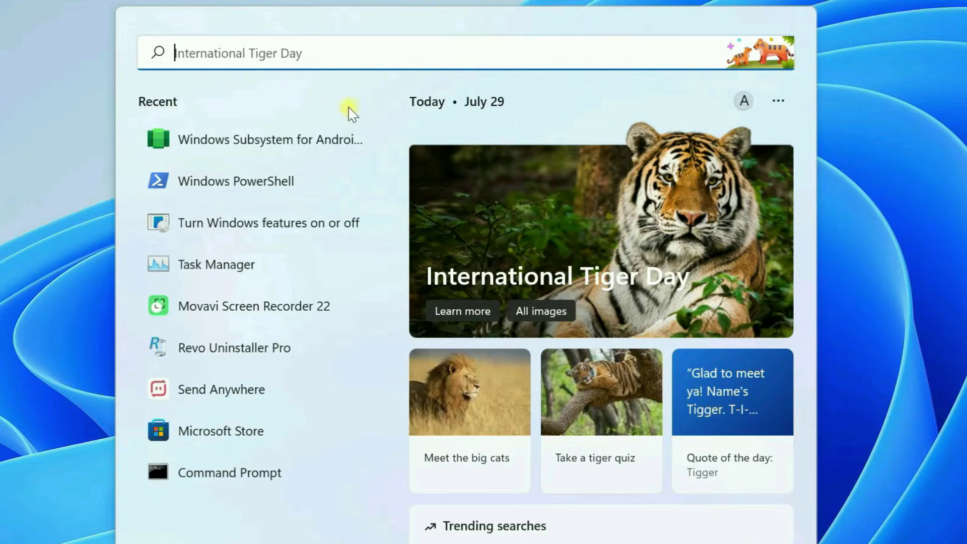
- Launch WSA PacMan from search, confirm it shows Connected to WSA, then close it
text(wsa pa)
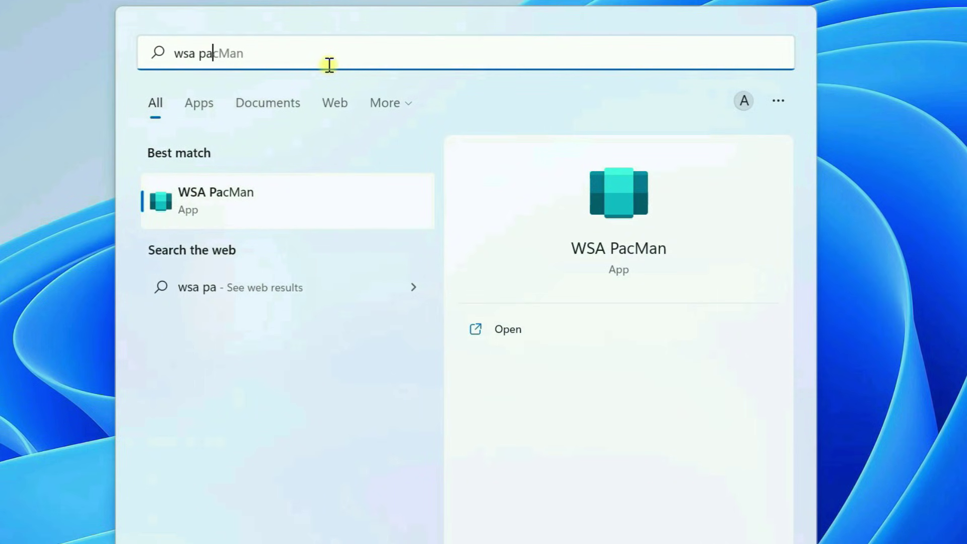
text(cman)
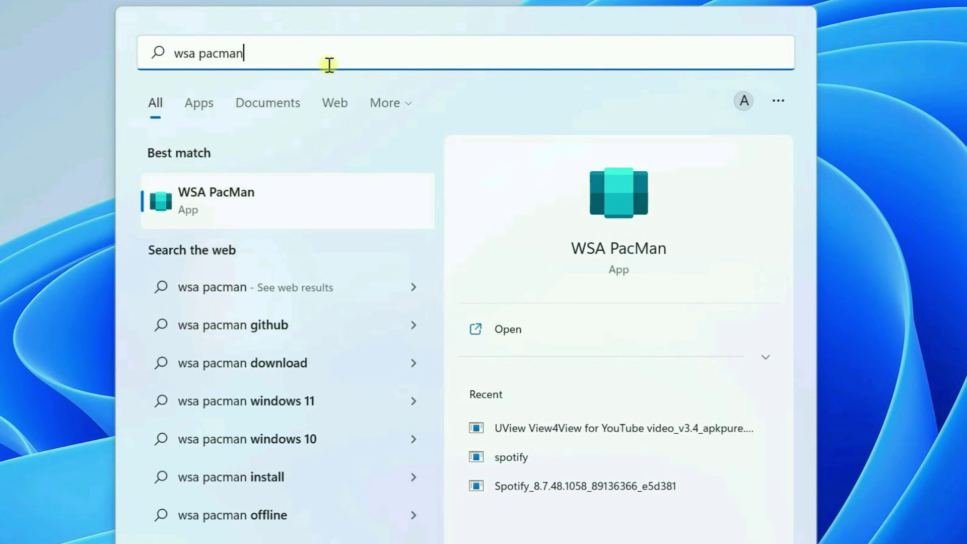
click(220, 197)
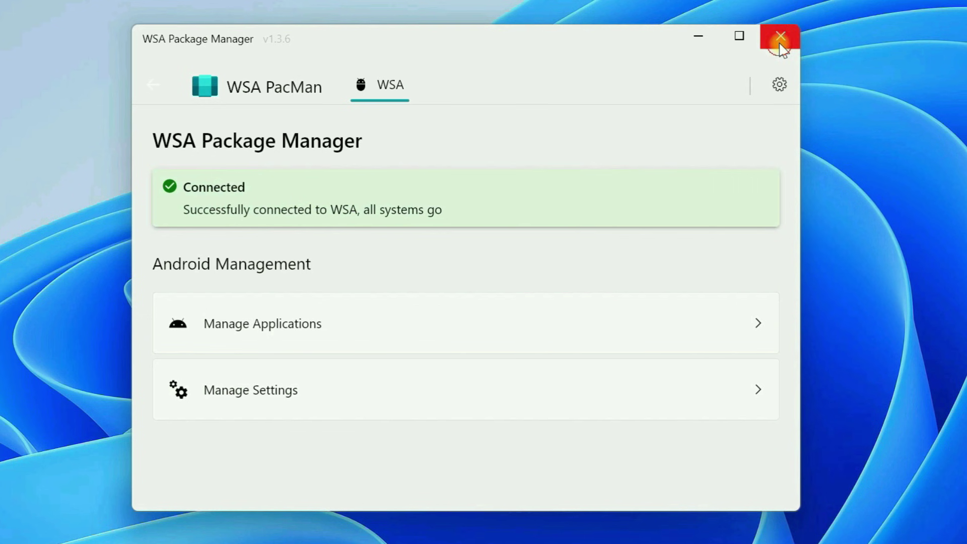
click(780, 36)
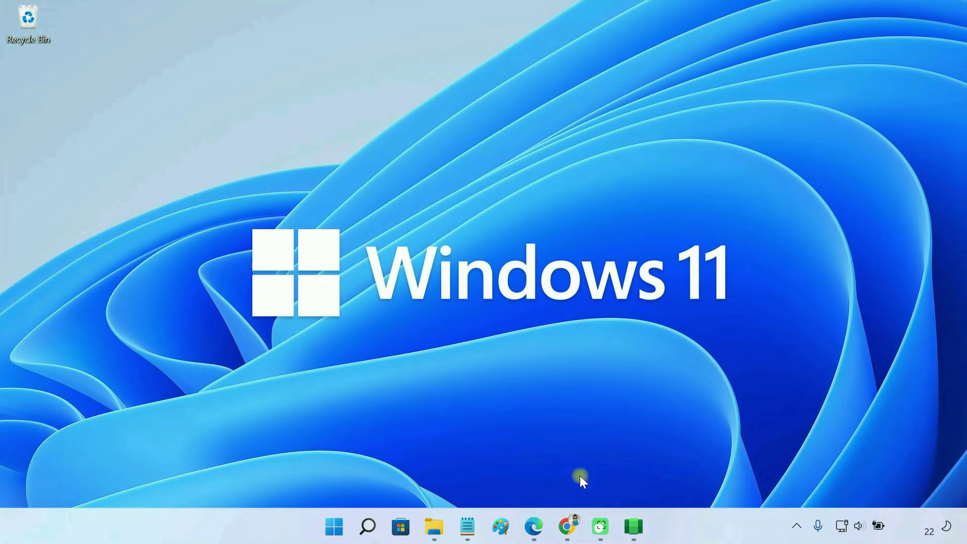
- Install the com.kiloo.subwaysurf APK (Subway Surf 2.37.0) from Downloads with a desktop shortcut
click(434, 527)
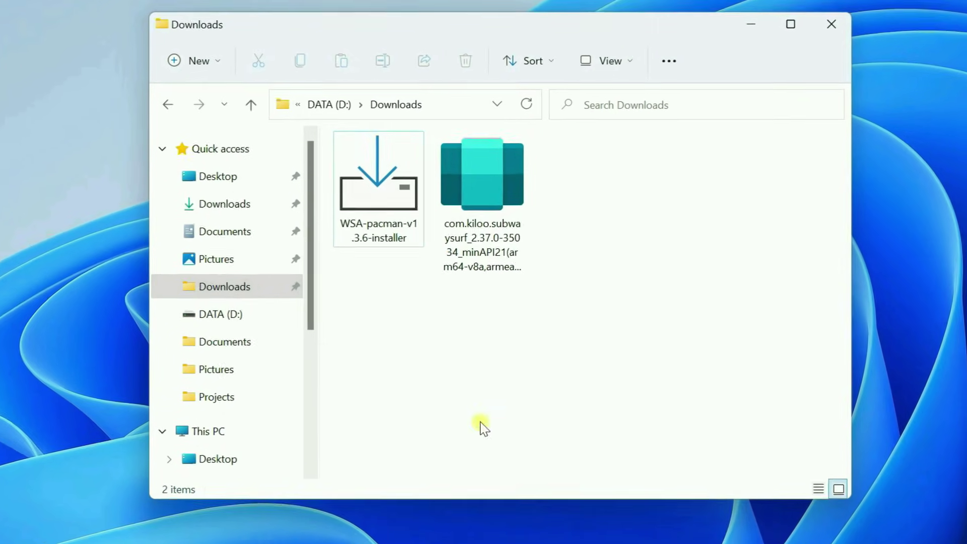
click(499, 264)
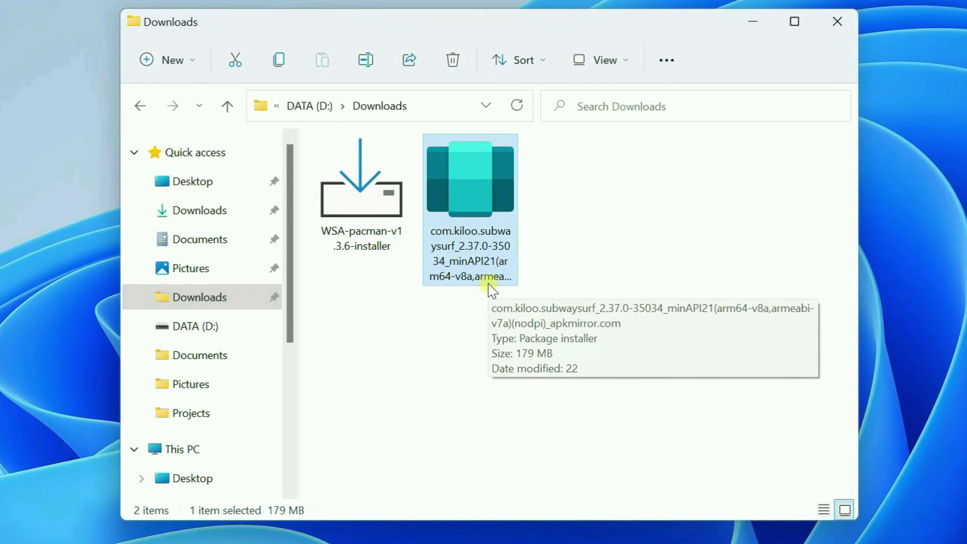
double_click(470, 235)
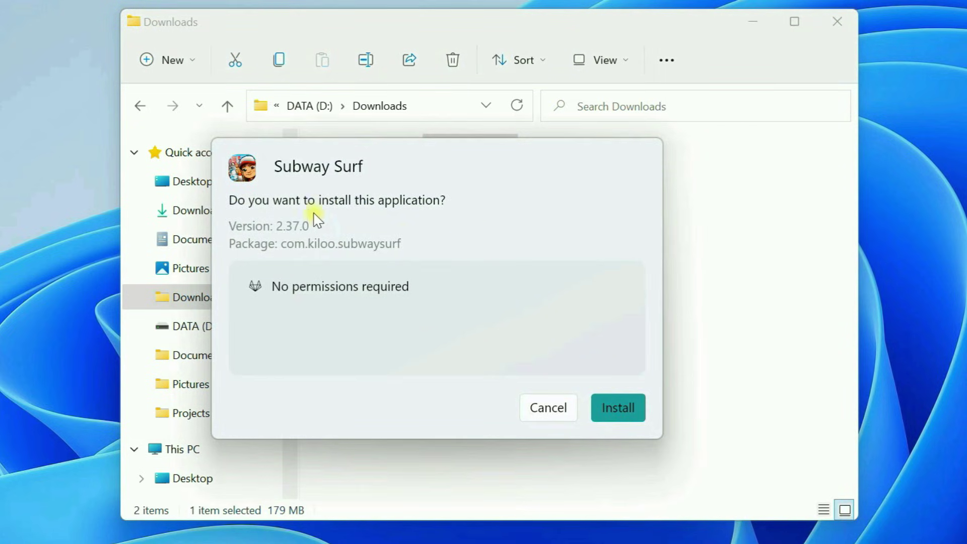
click(623, 410)
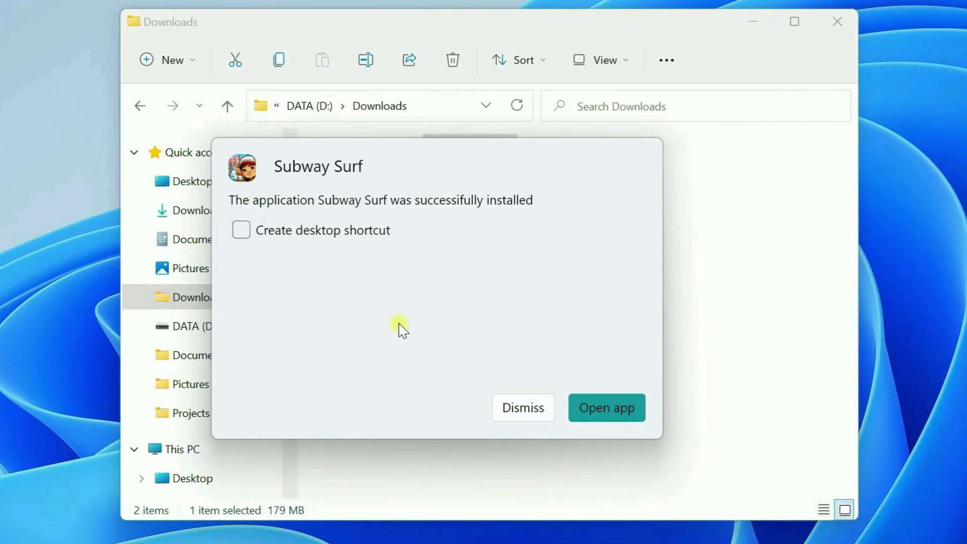
click(242, 231)
- Open Subway Surf, maximize and restore its window, then close the game
click(593, 412)
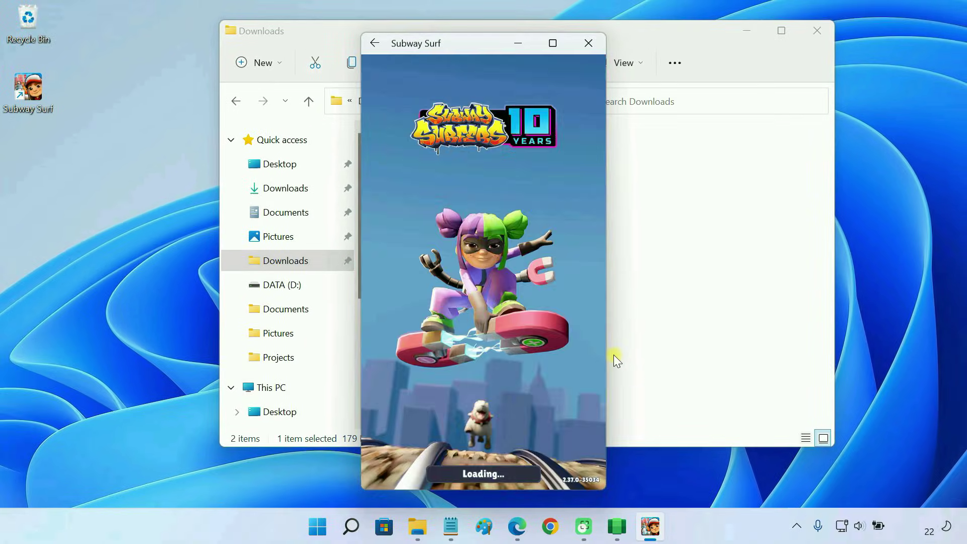
click(748, 33)
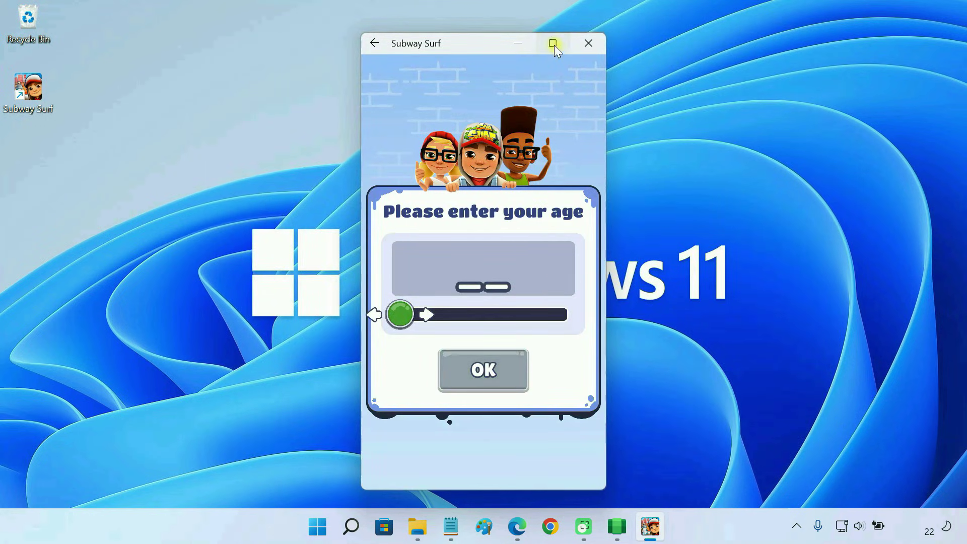
click(553, 43)
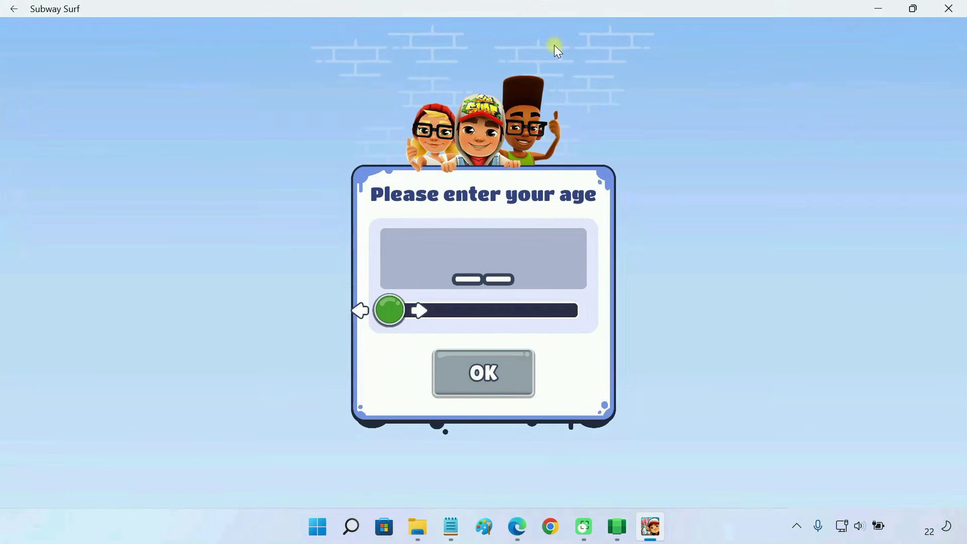
click(911, 8)
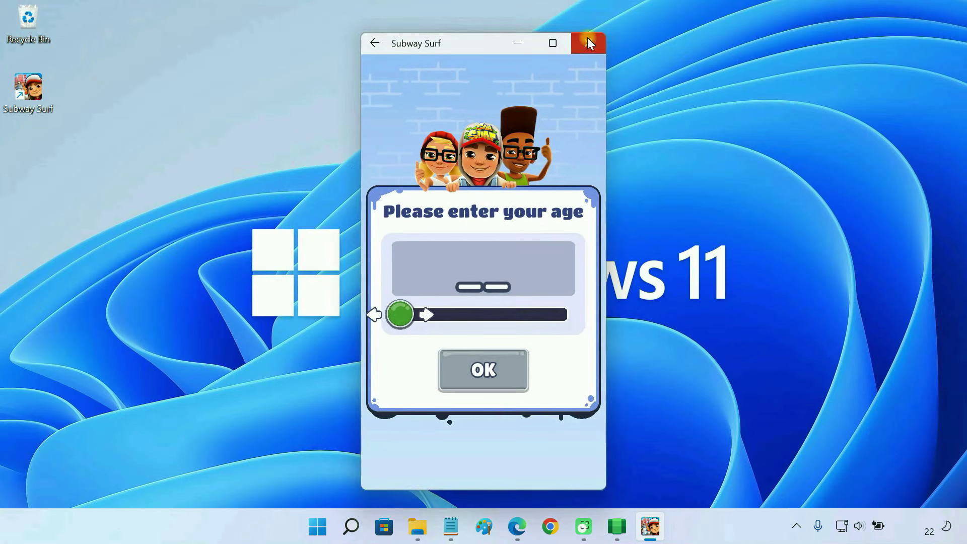
click(588, 38)
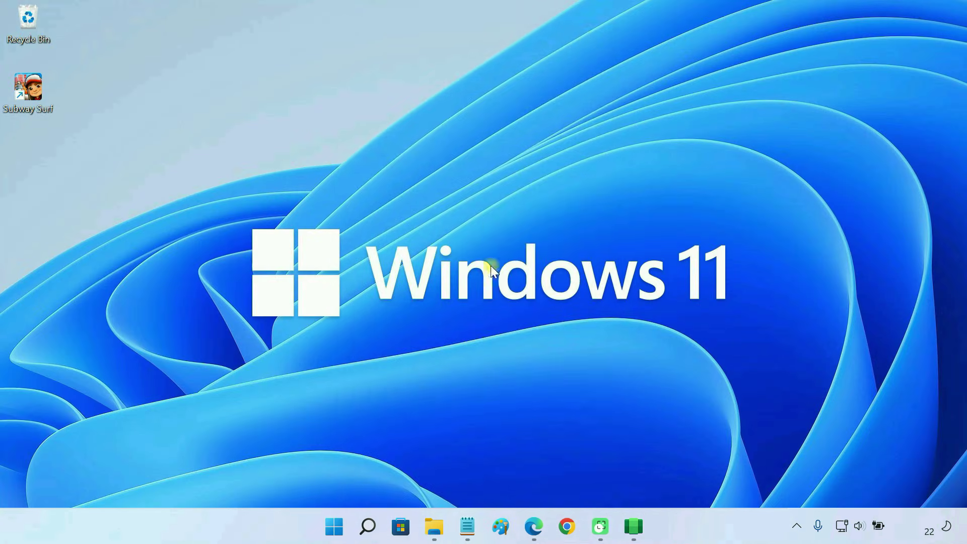
- Pin Subway Surf to the taskbar from the Start menu's recommended apps
click(337, 517)
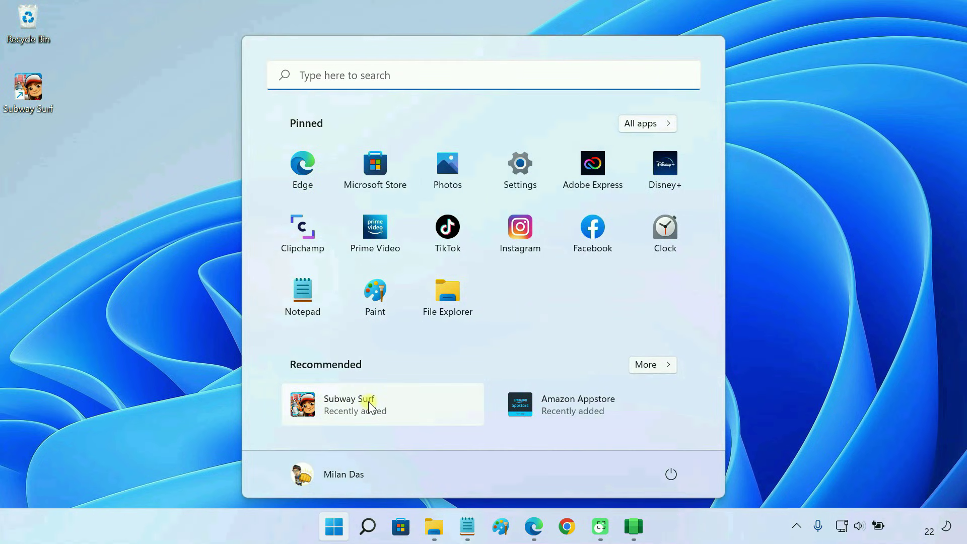
right_click(368, 401)
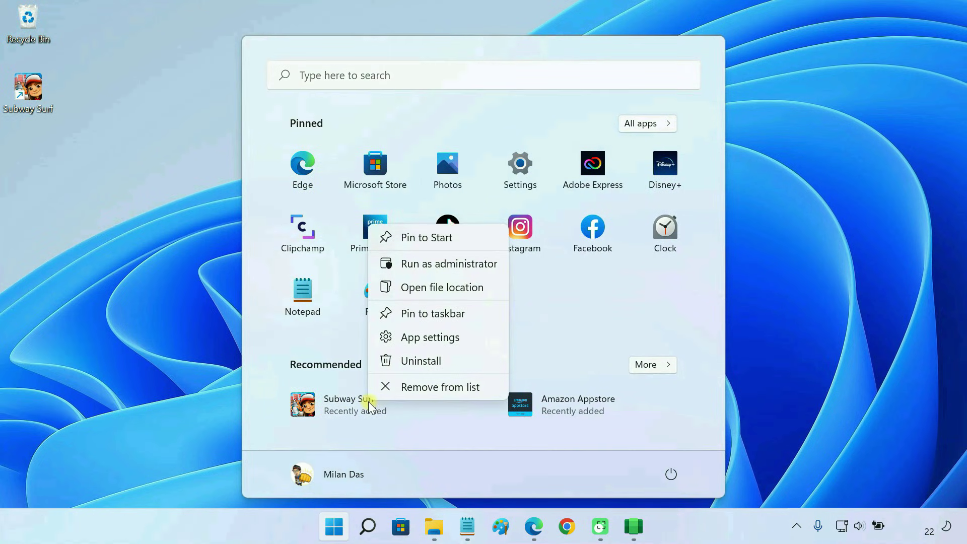
click(440, 313)
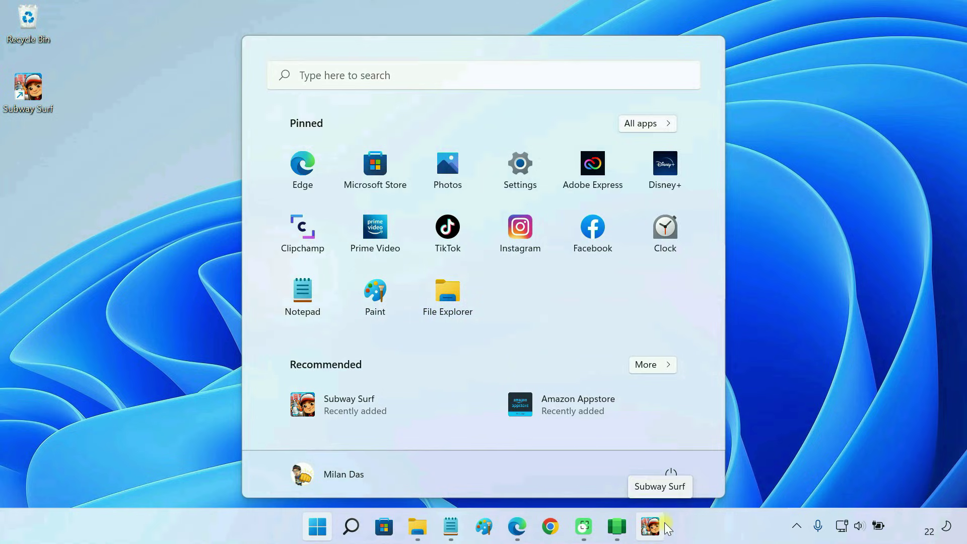
click(513, 190)
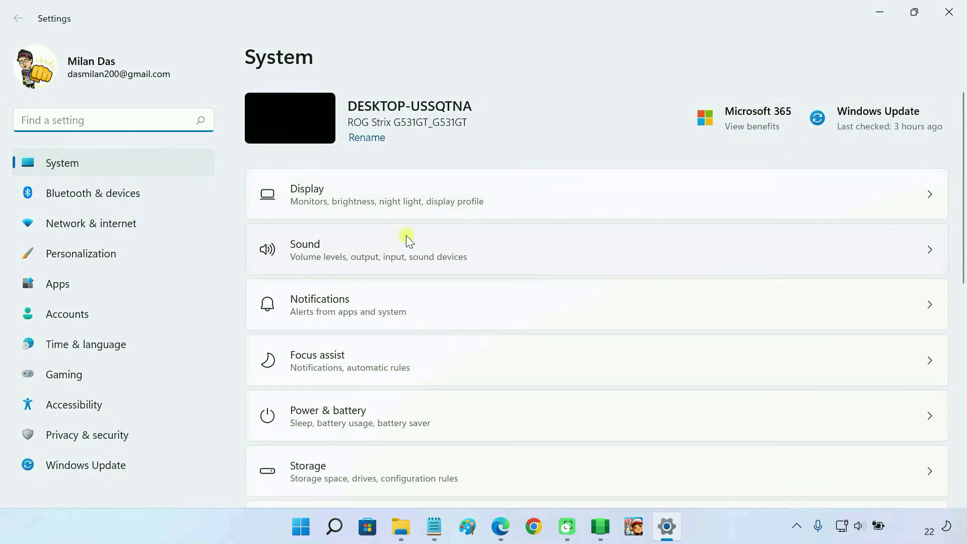
- Uninstall Subway Surf from the Apps & features list in Settings
click(122, 282)
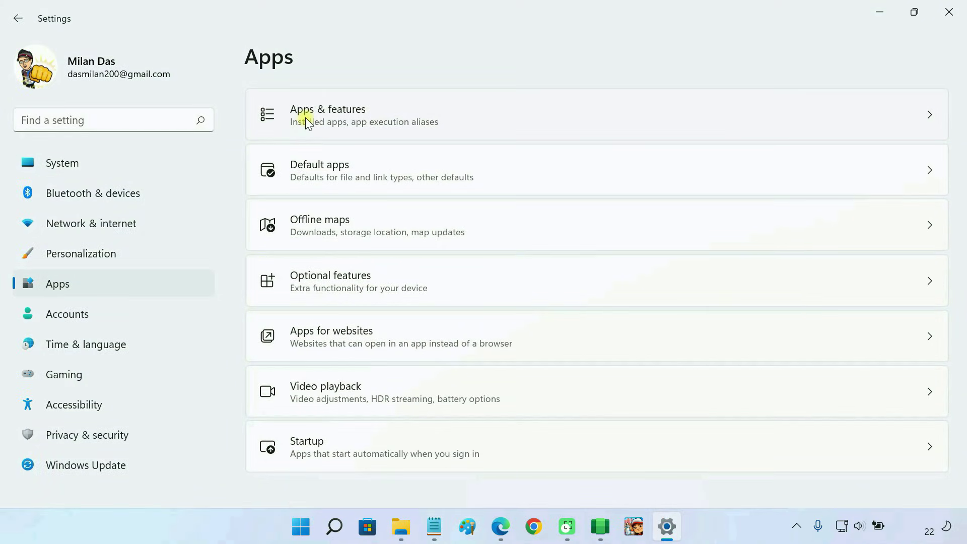
click(306, 117)
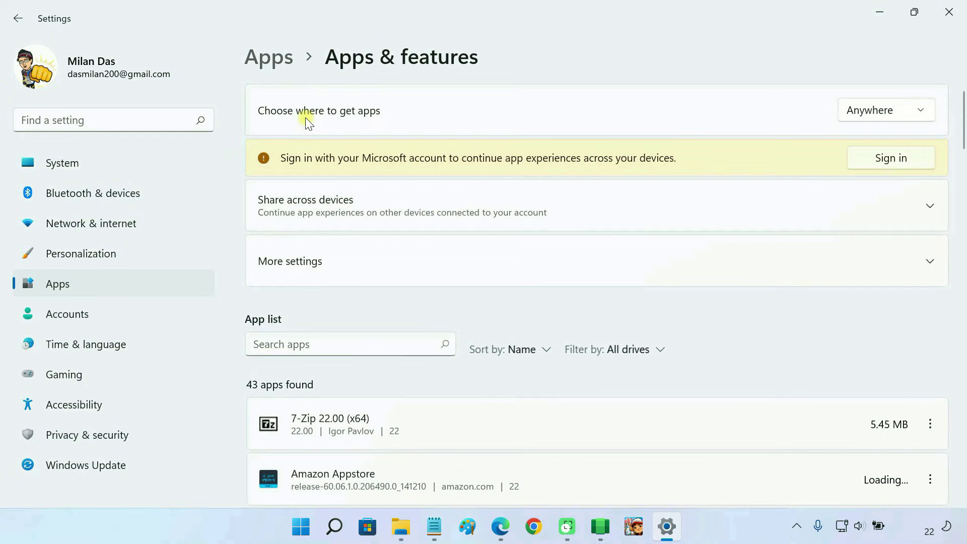
scroll(613, 377, down, 5)
scroll(615, 379, down, 5)
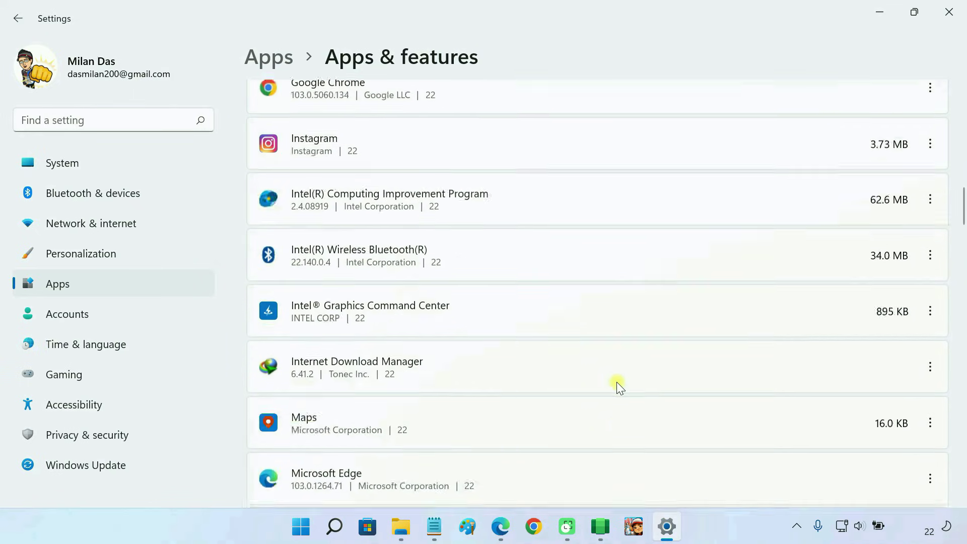
scroll(617, 381, down, 20)
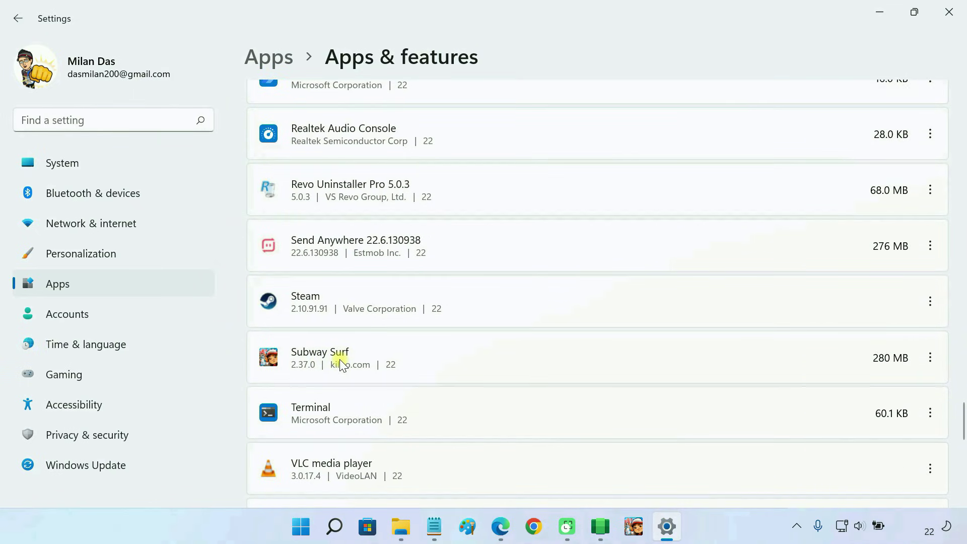
click(930, 357)
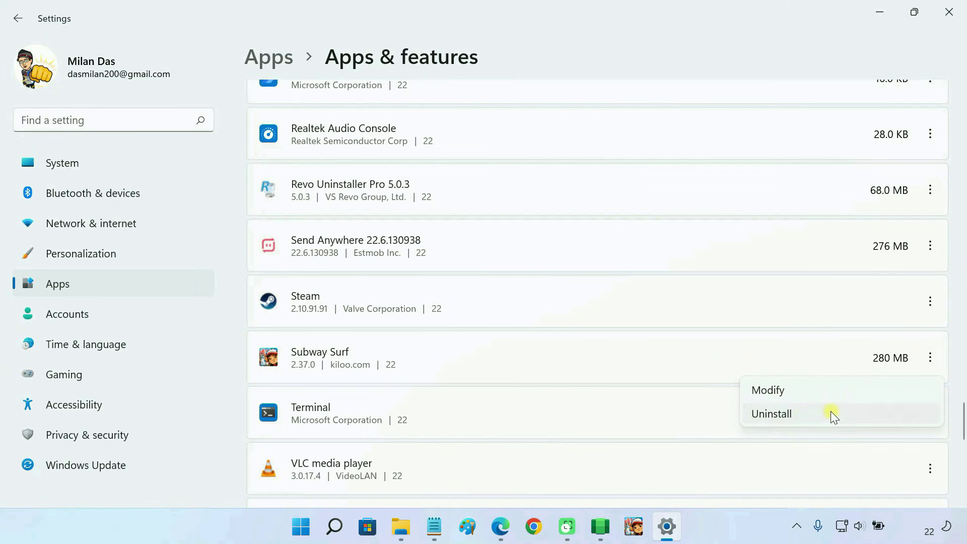
click(791, 416)
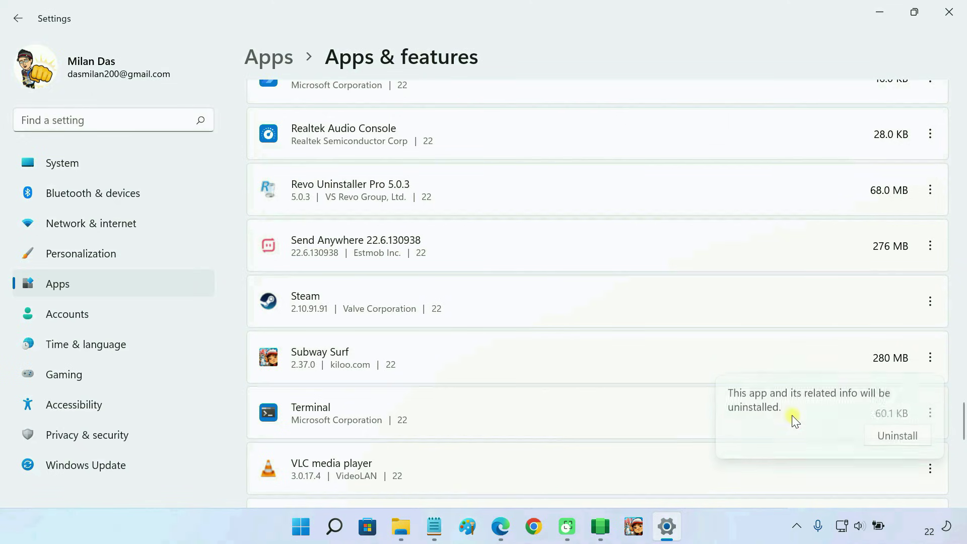
click(898, 438)
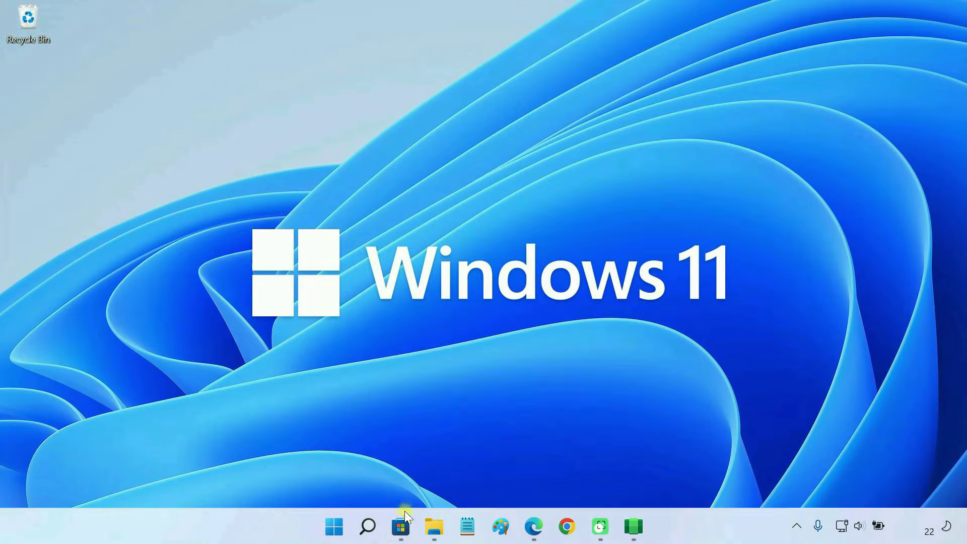
- Install Apk Installer on WSA from its Microsoft Store page and open it
click(401, 524)
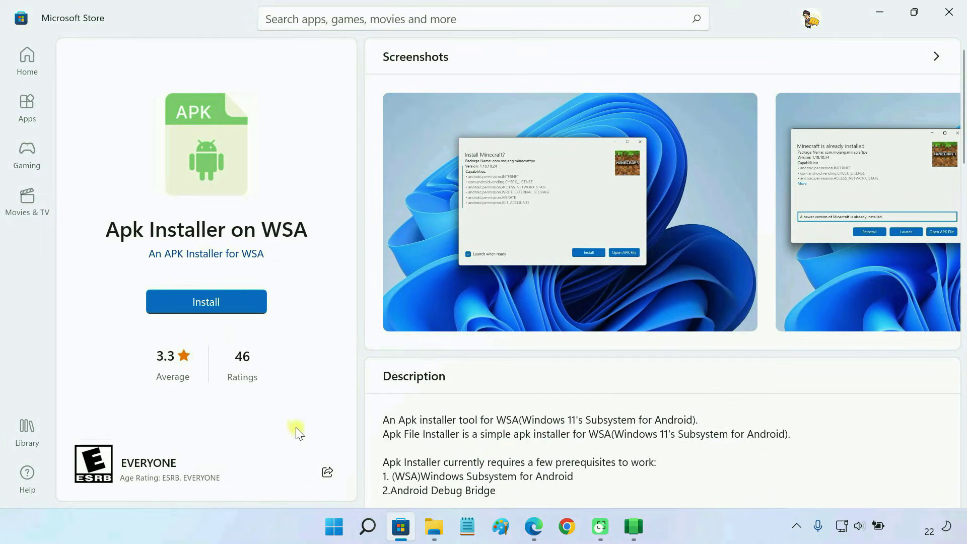
drag(110, 228, 314, 236)
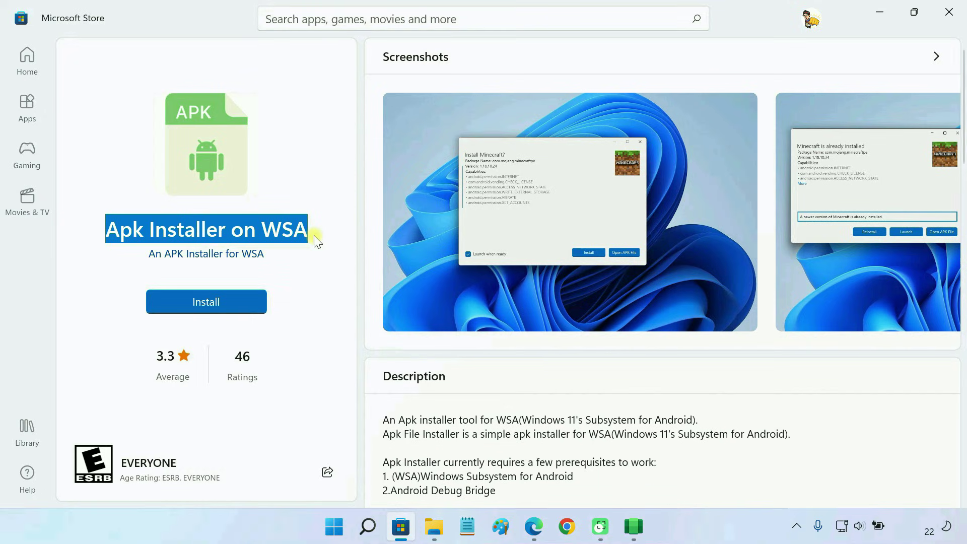
click(321, 265)
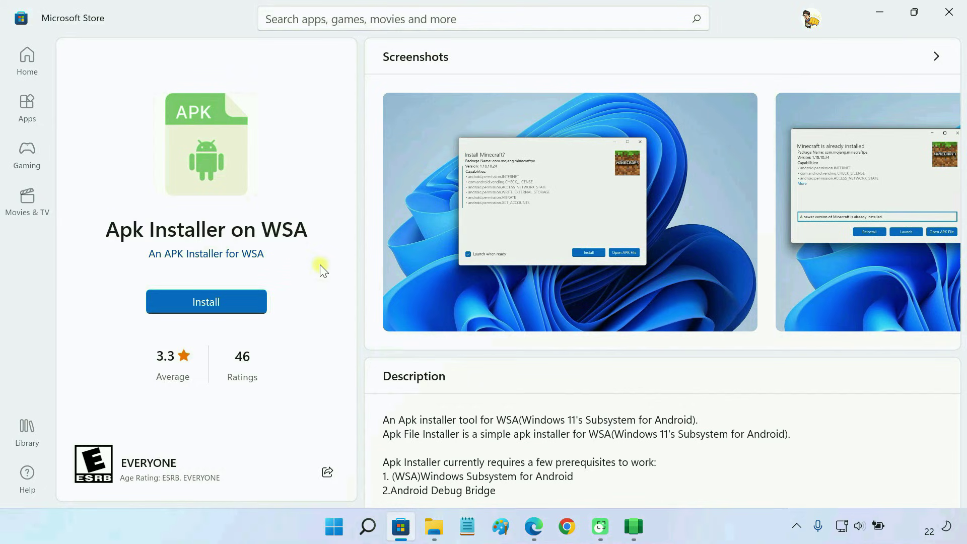
click(218, 304)
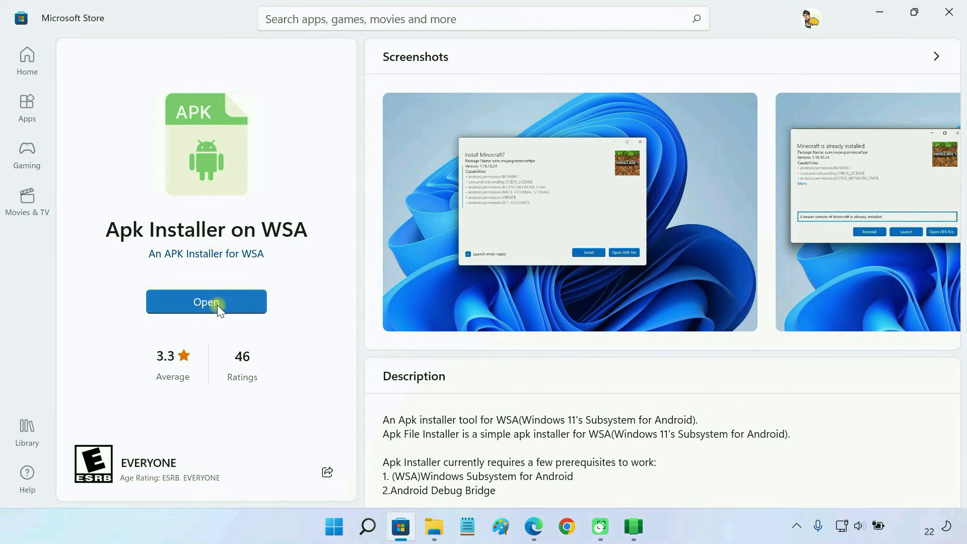
click(217, 305)
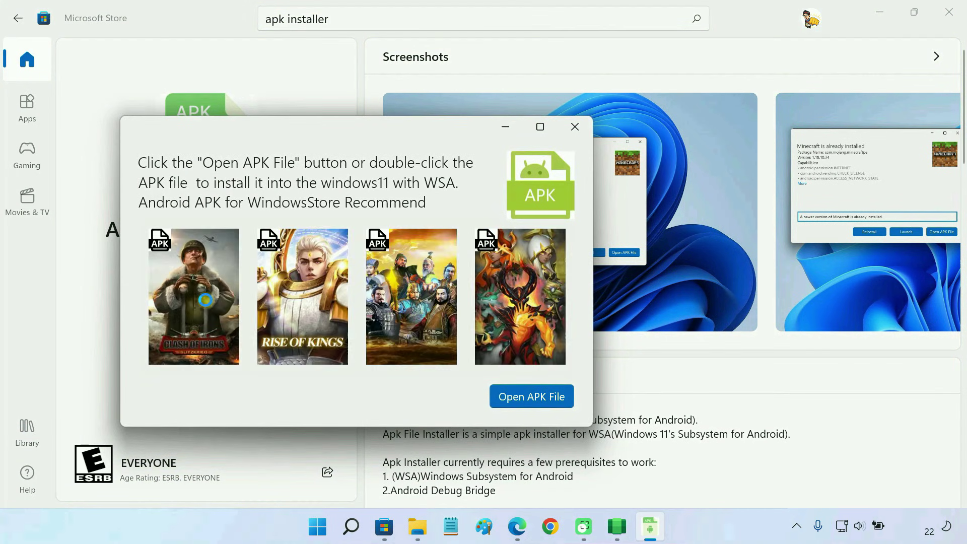
- Install MX Player 1.48.7 from the mx-player-1-48-7 APK with Launch when ready unticked
click(871, 13)
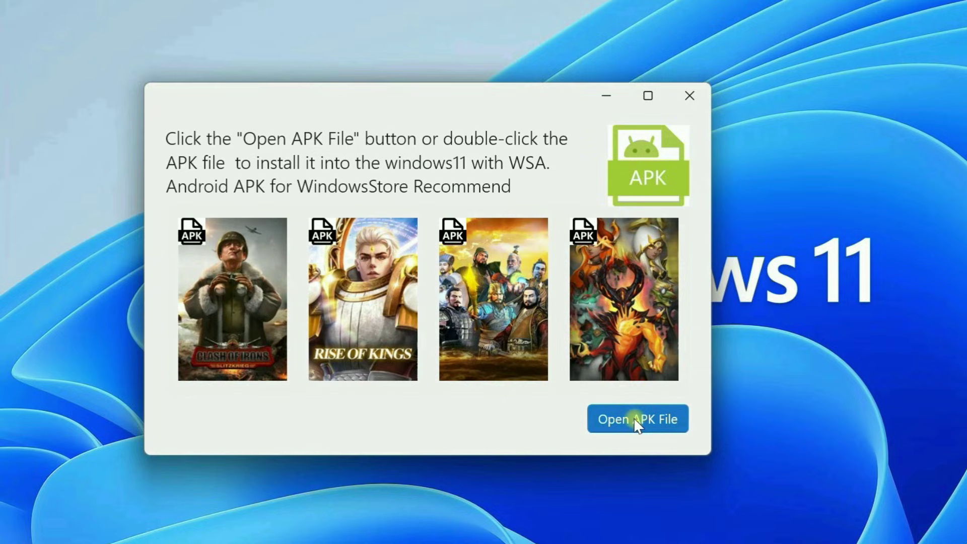
click(636, 422)
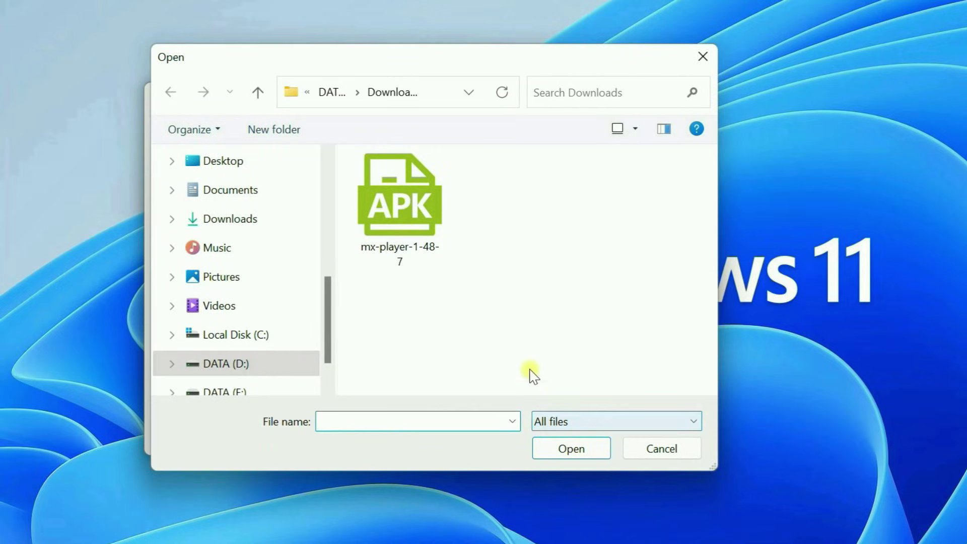
click(426, 250)
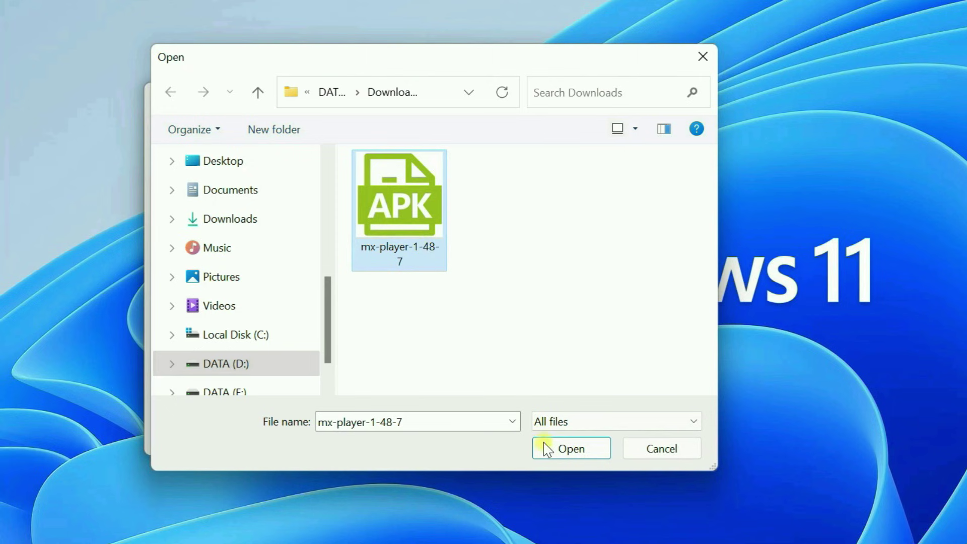
click(572, 449)
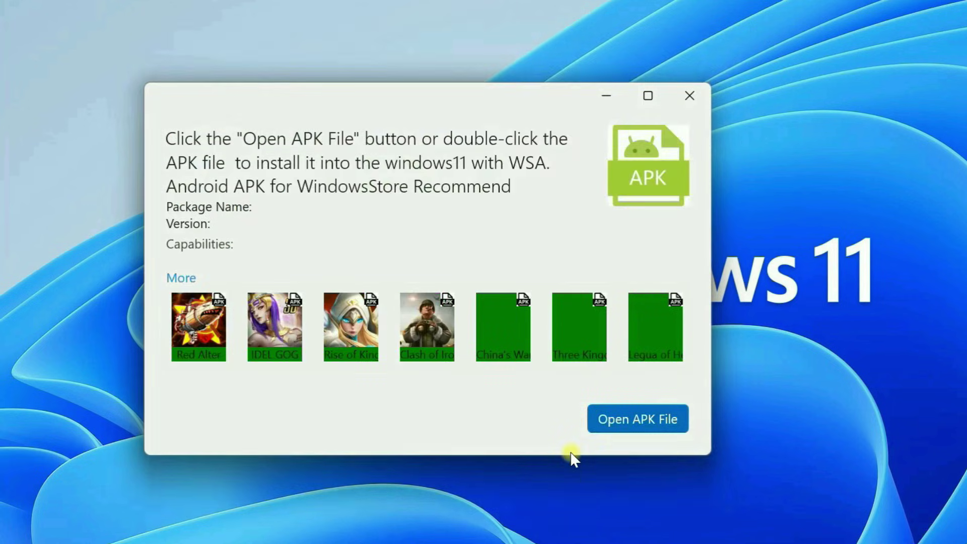
click(176, 419)
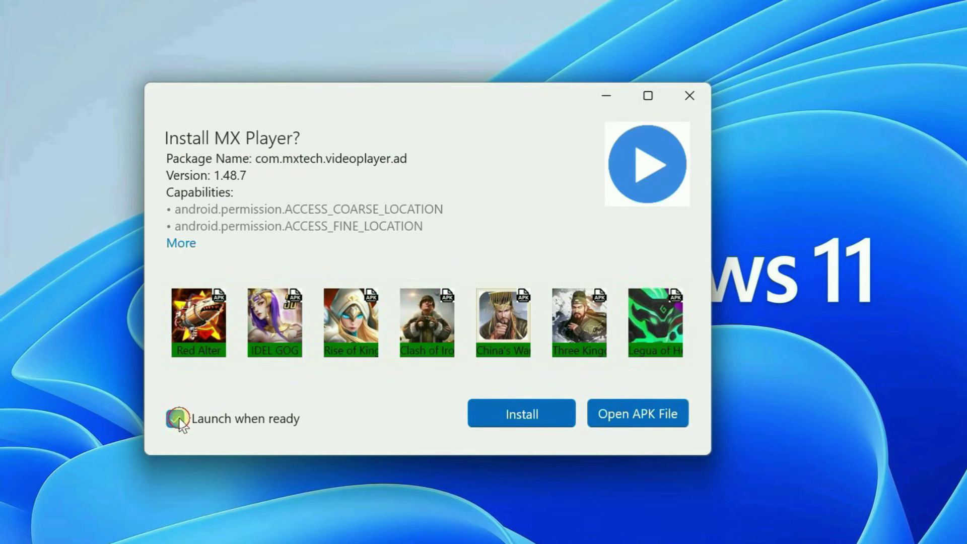
click(509, 418)
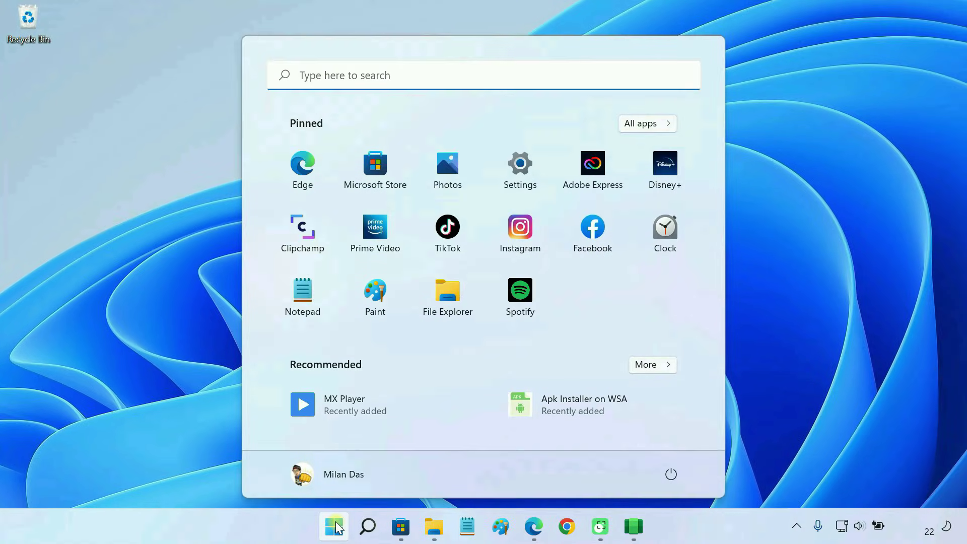
- Launch MX Player from Start's Recommended list and decline its permission prompt with NOT NOW
click(334, 405)
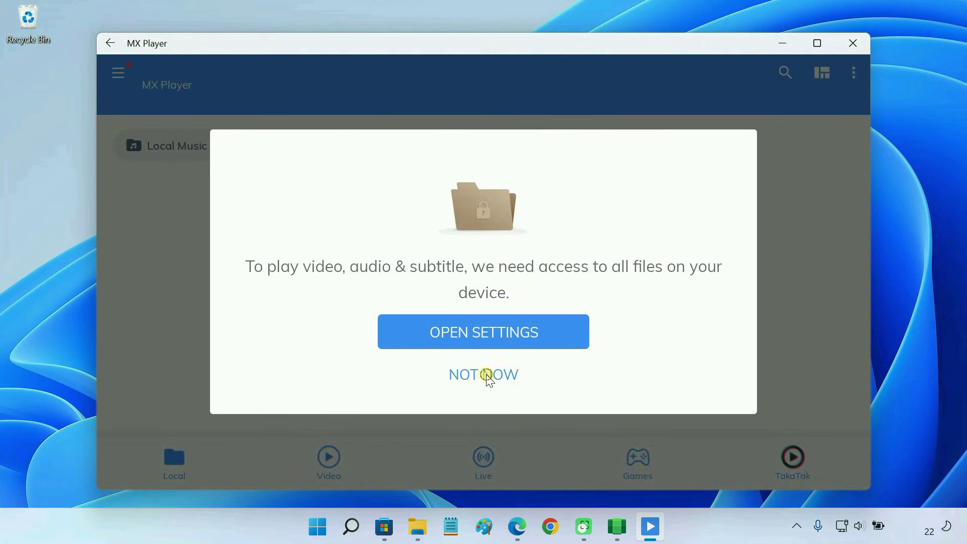
click(486, 376)
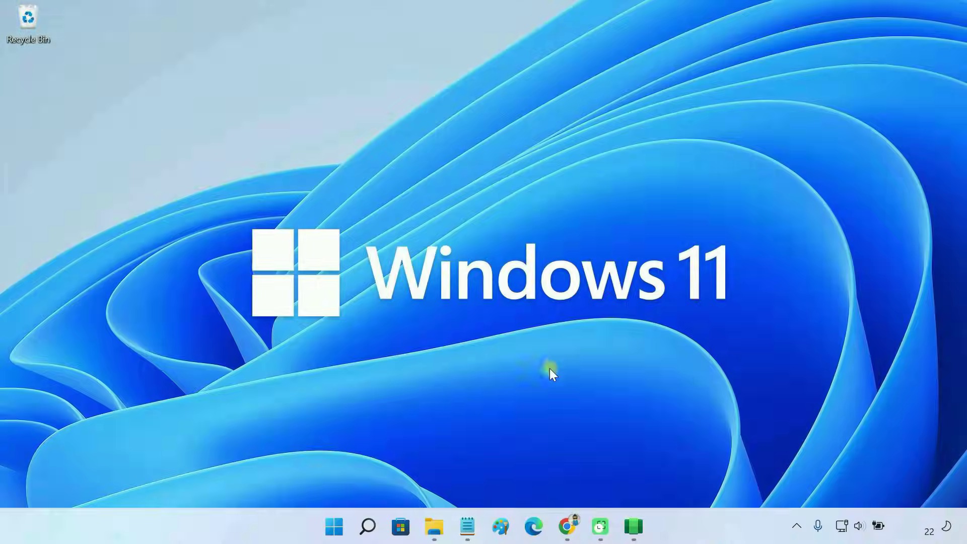
- Bring back the SDK Platform Tools release notes in Chrome and scroll down to Downloads
click(568, 537)
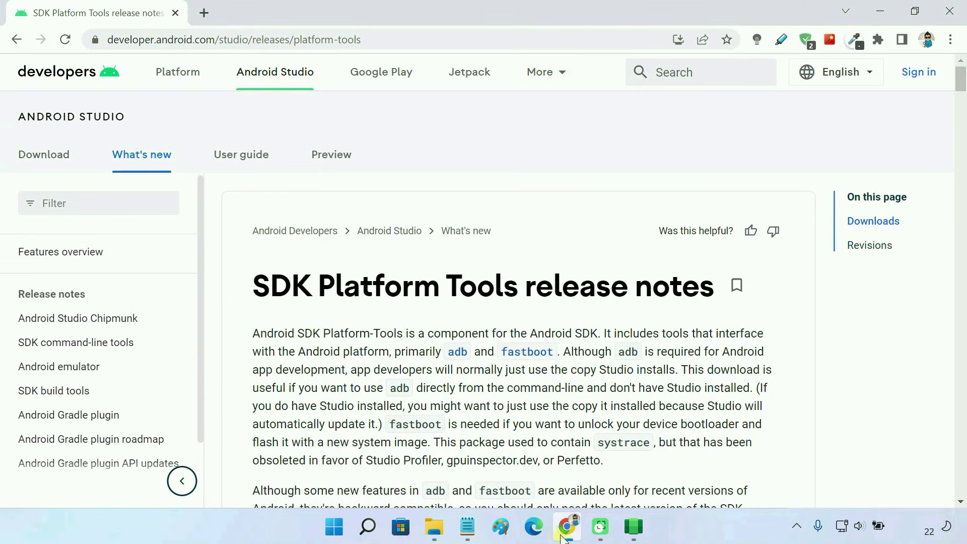
drag(257, 284, 524, 282)
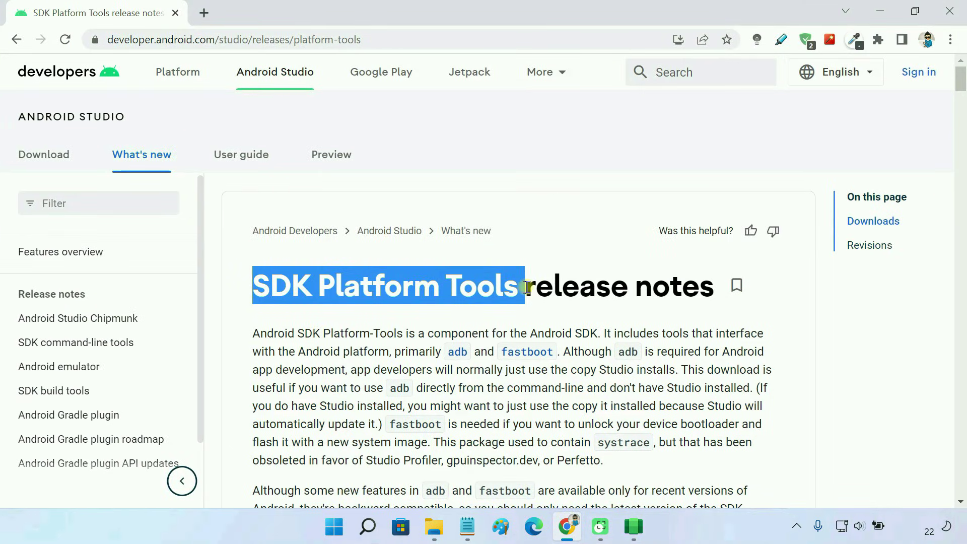
click(537, 315)
scroll(537, 311, down, 8)
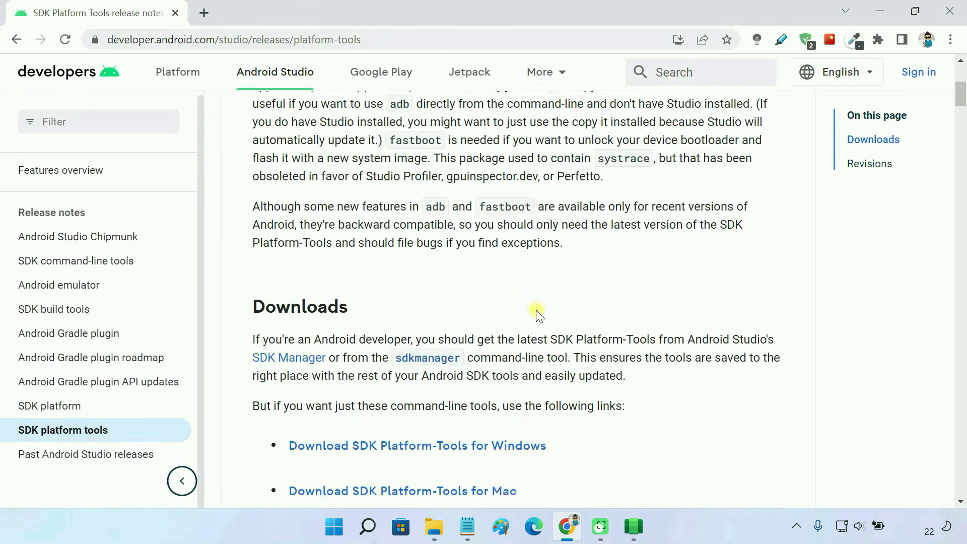
- Accept the license terms, download the SDK Platform-Tools zip for Windows, then close Chrome
click(426, 352)
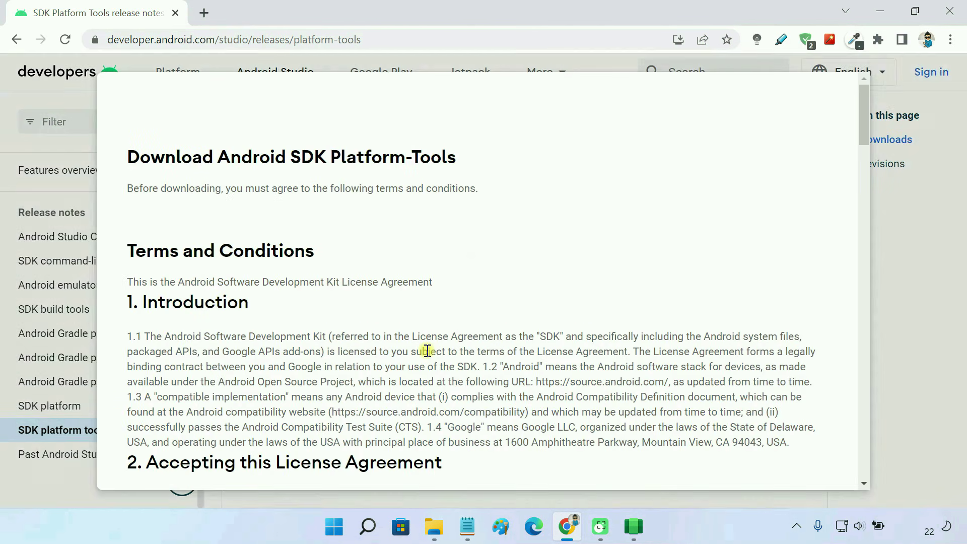
drag(861, 126, 847, 476)
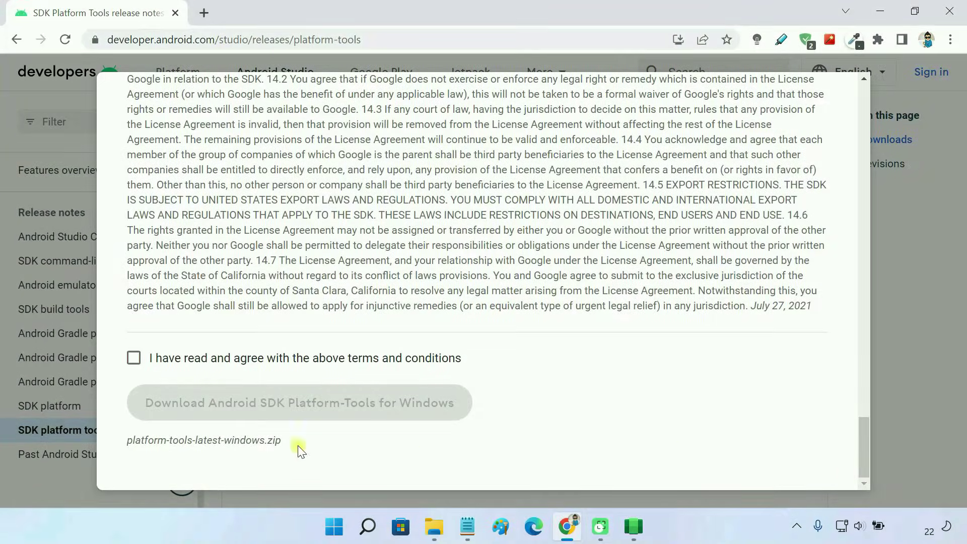
click(133, 358)
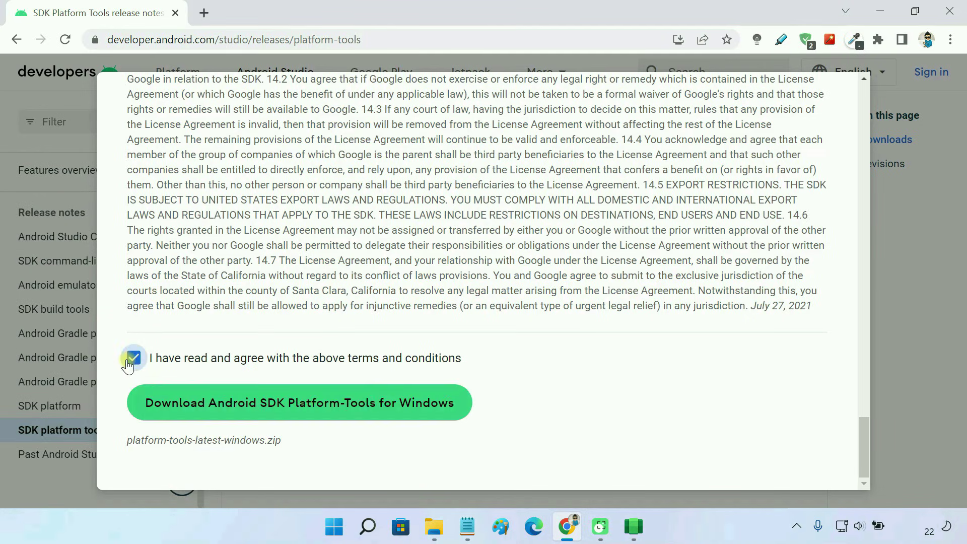
click(266, 401)
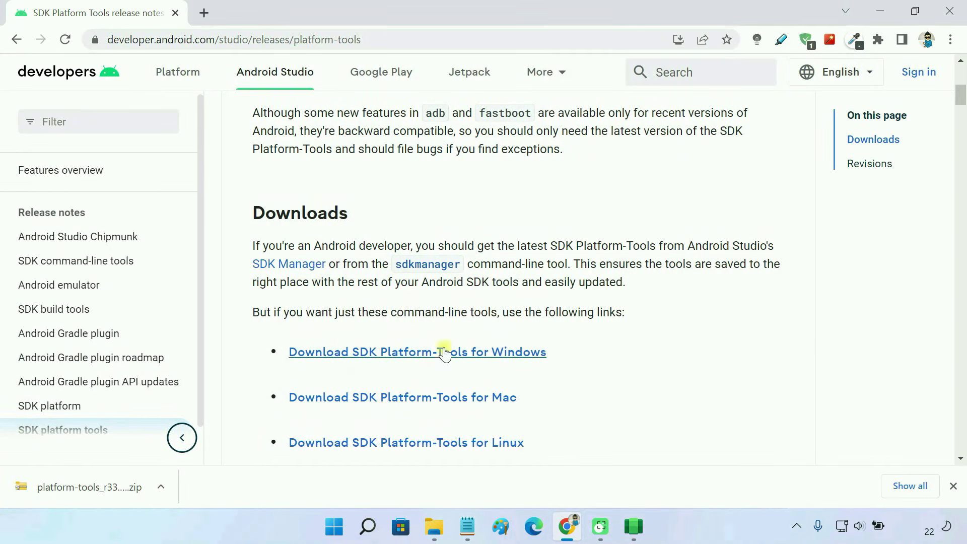
click(949, 11)
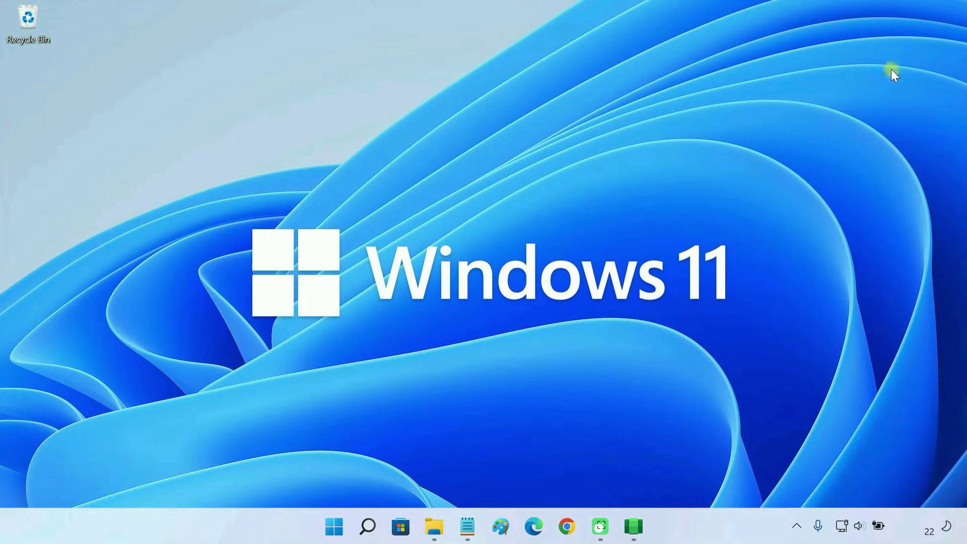
- Extract the platform-tools zip in Downloads using Extract All
click(434, 526)
click(512, 216)
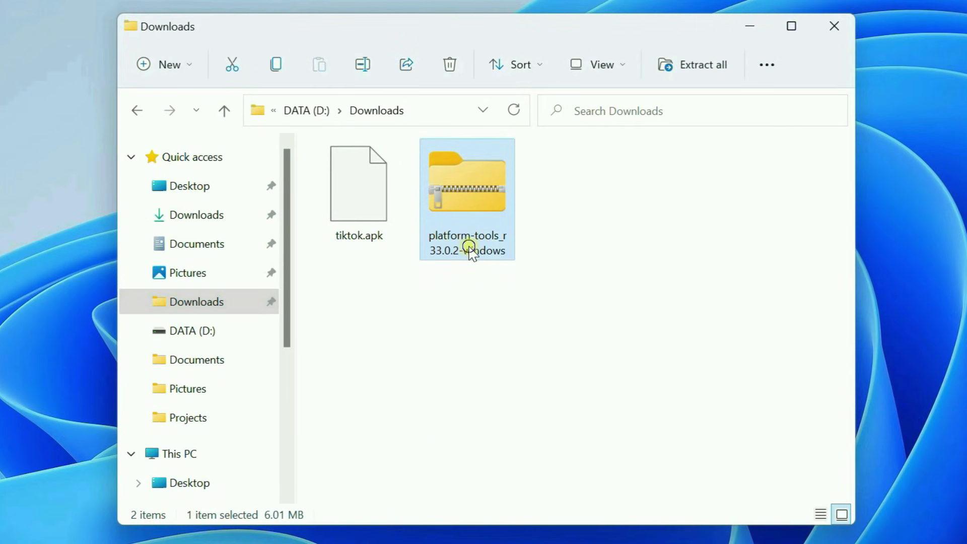
right_click(469, 251)
click(562, 375)
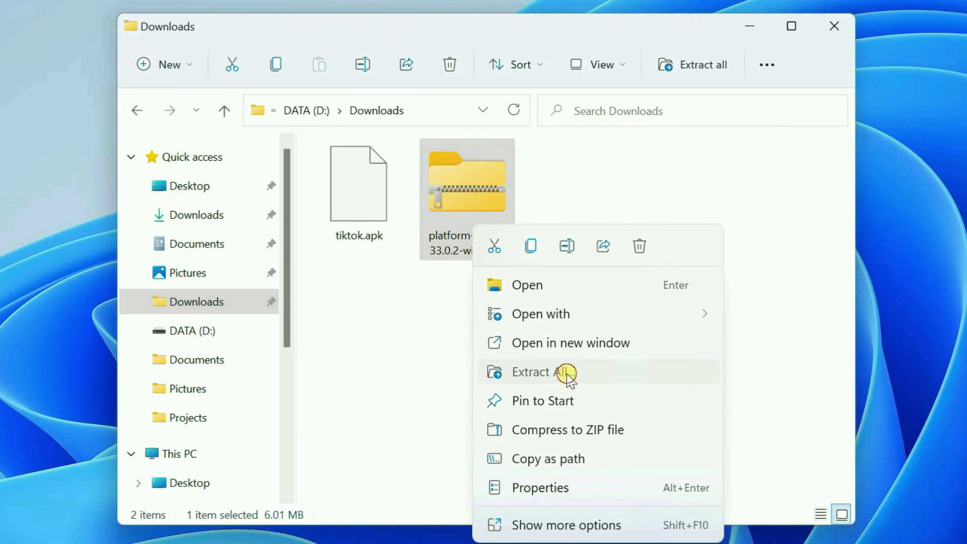
click(598, 494)
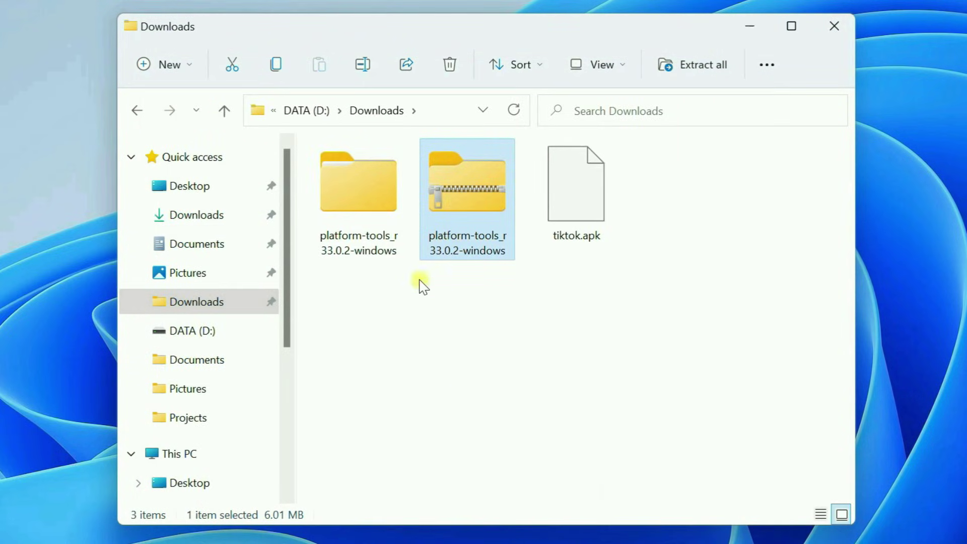
- Open platform-tools_r33.0.2-windows and its inner platform-tools folder to confirm adb is there
double_click(391, 244)
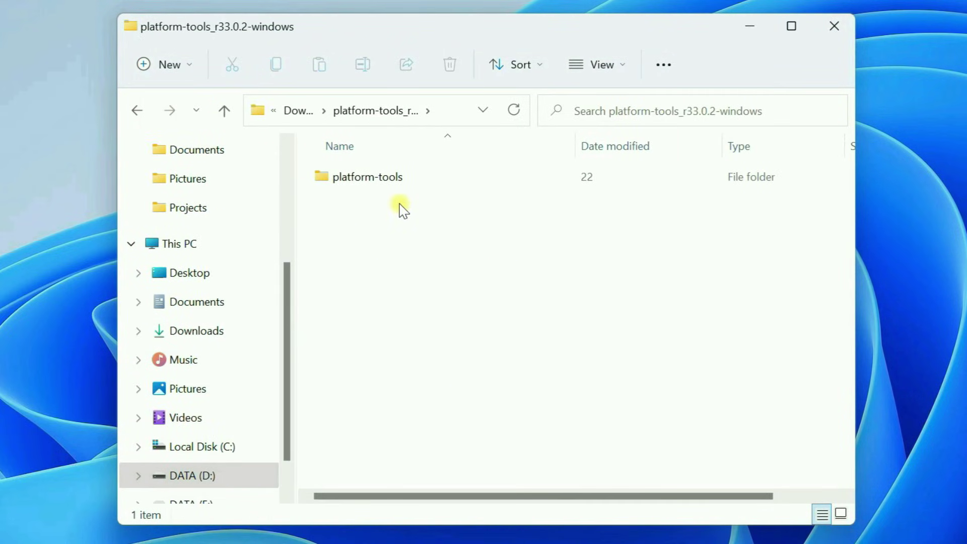
click(394, 180)
double_click(394, 180)
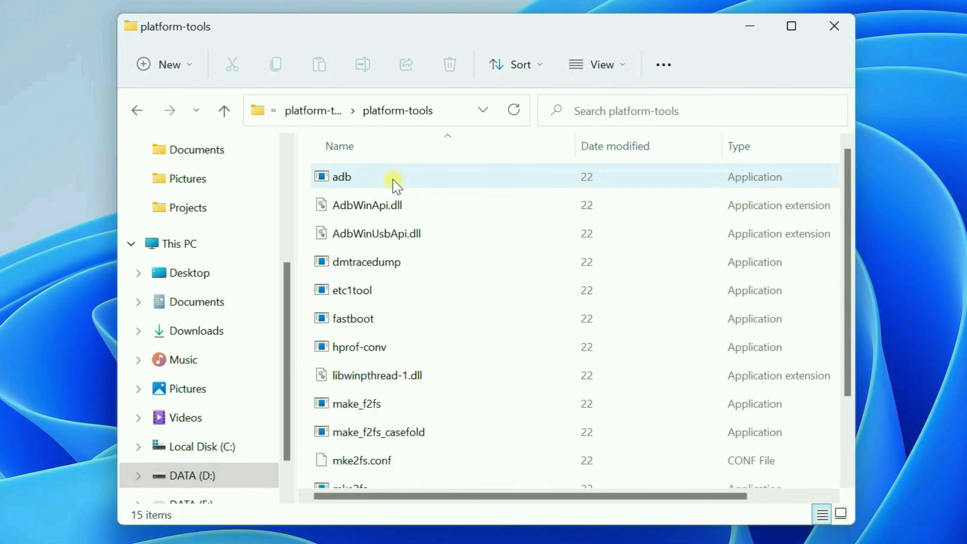
scroll(222, 257, up, 3)
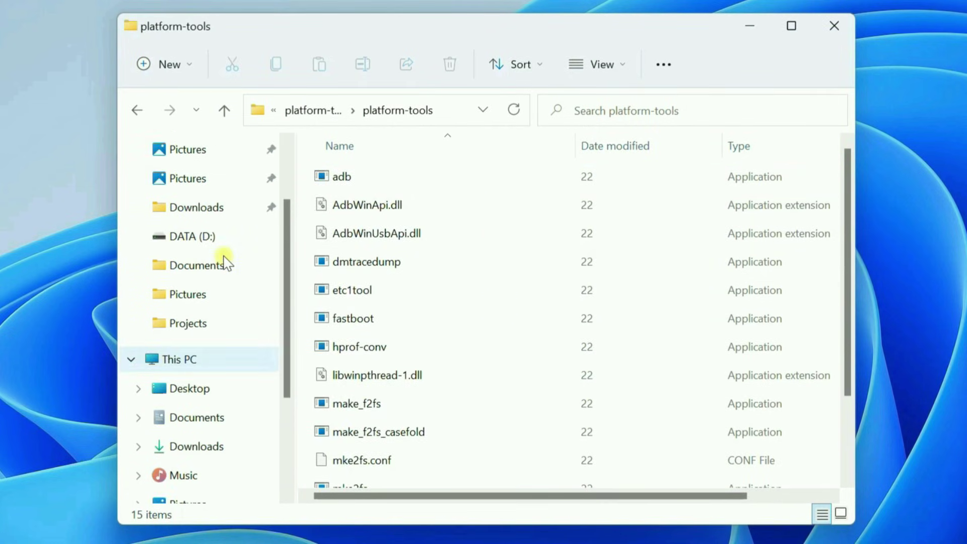
- Copy tiktok.apk from Downloads and paste it into the platform-tools folder
click(205, 208)
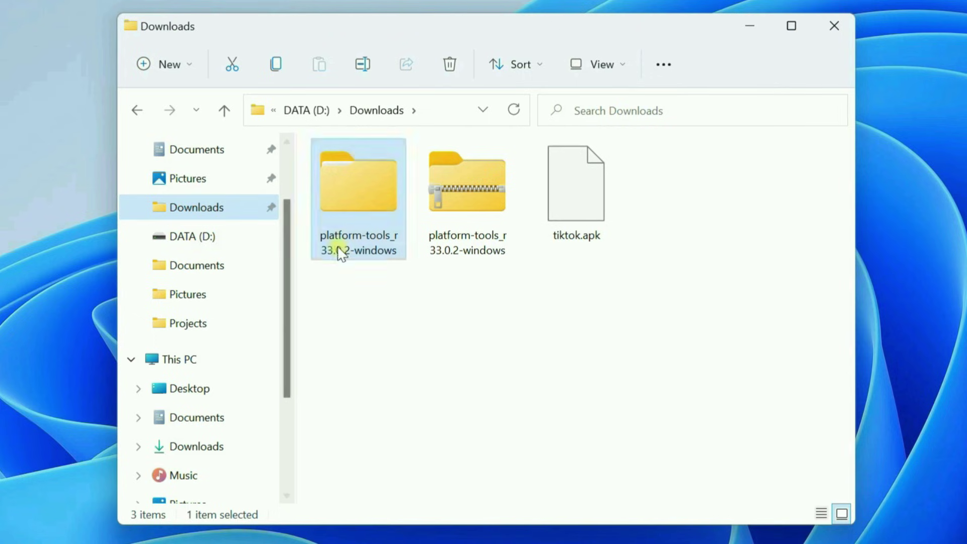
click(561, 216)
right_click(562, 215)
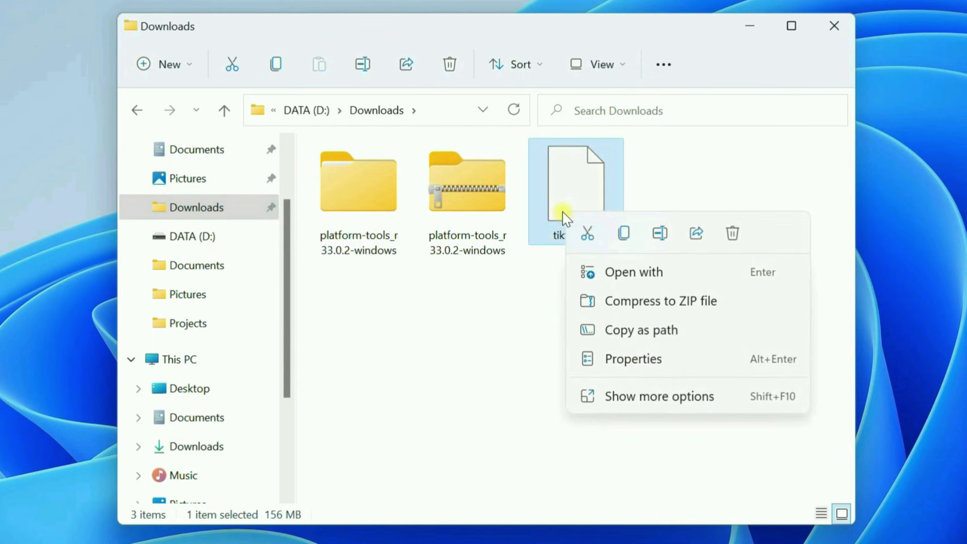
click(623, 233)
click(138, 110)
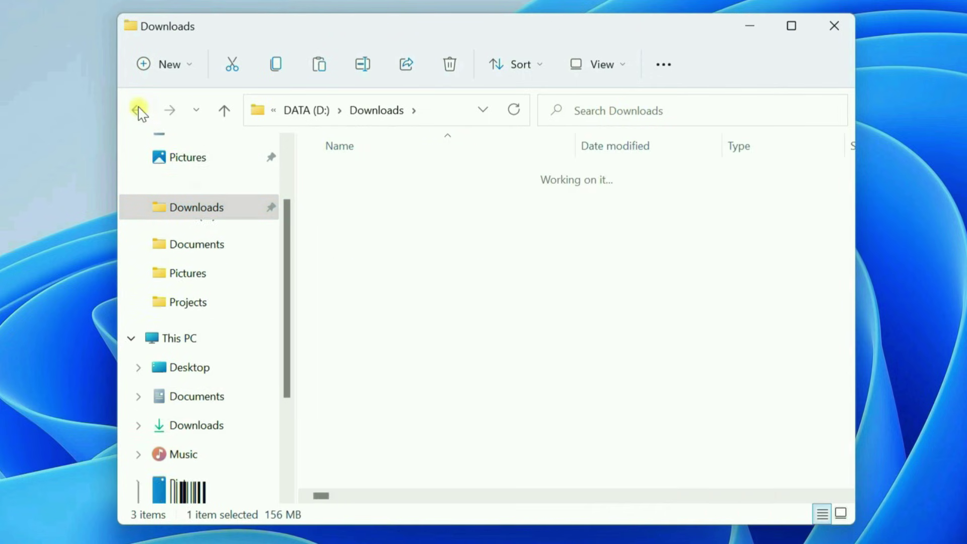
right_click(496, 261)
click(518, 275)
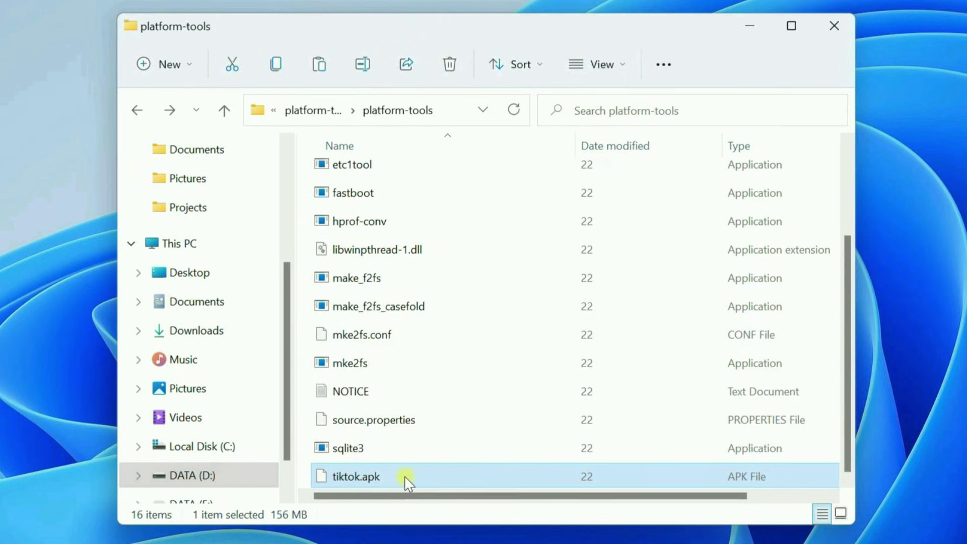
- Open a Command Prompt in the platform-tools folder by entering cmd in the address bar
click(440, 112)
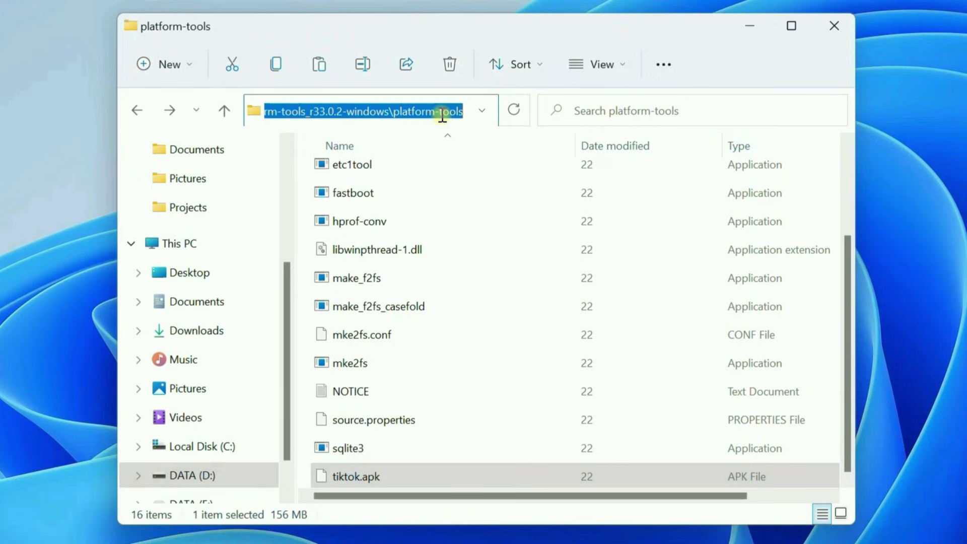
text(cmd)
key(Return)
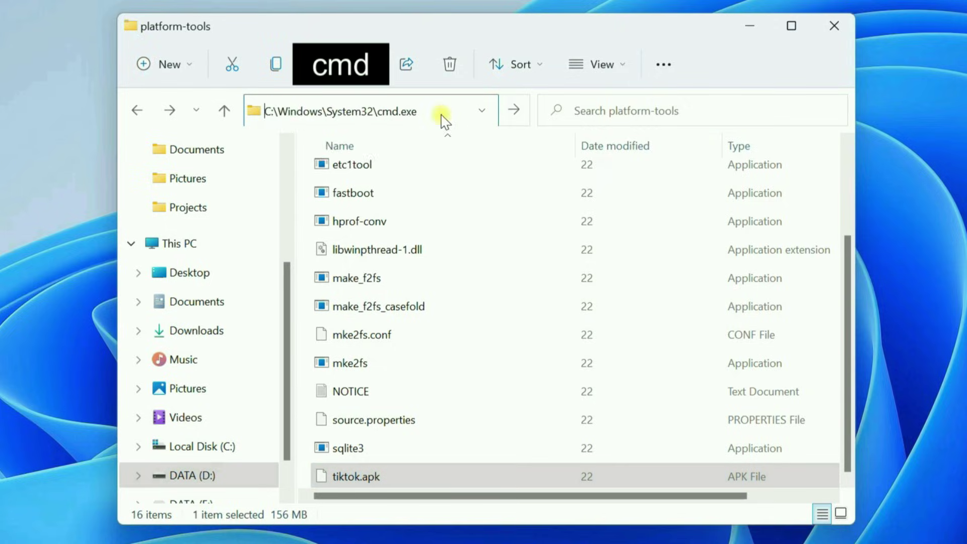
click(760, 23)
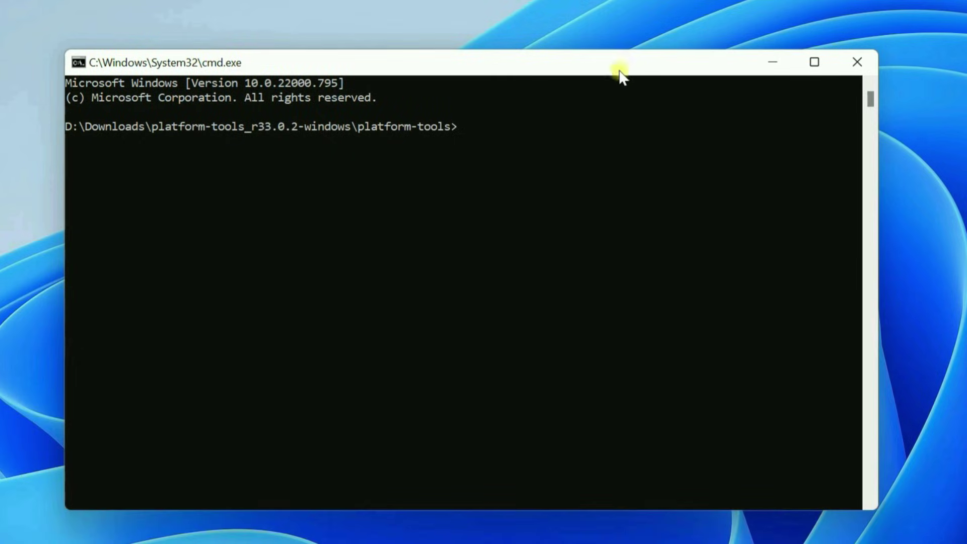
click(476, 146)
- Copy the adb connect 127.0.0.1:58526 line from Notepad and run it in Command Prompt
key(alt+Tab)
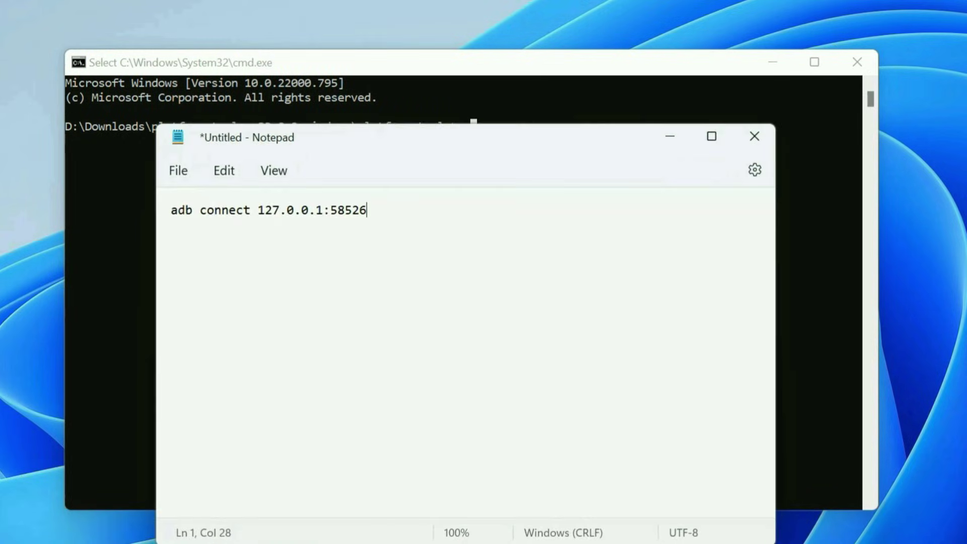
drag(395, 213, 167, 209)
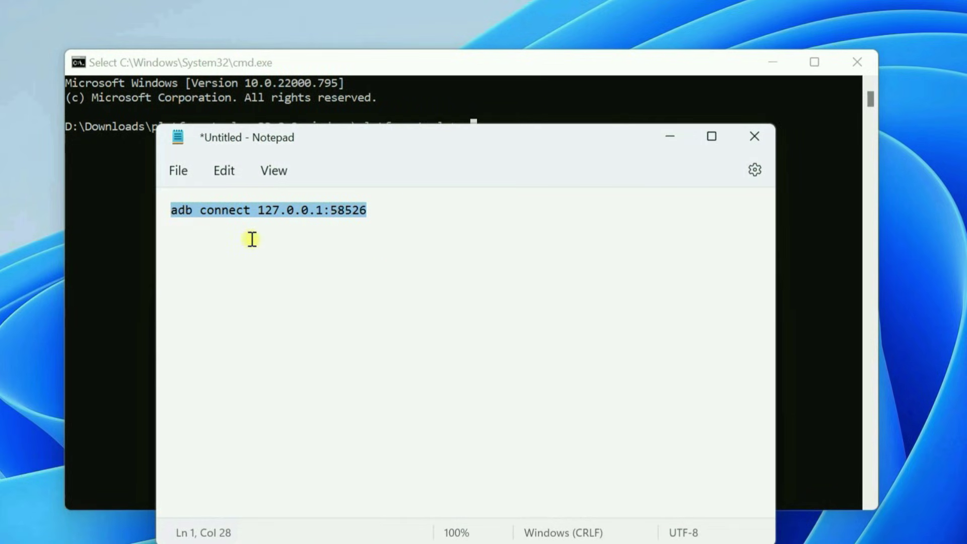
click(669, 136)
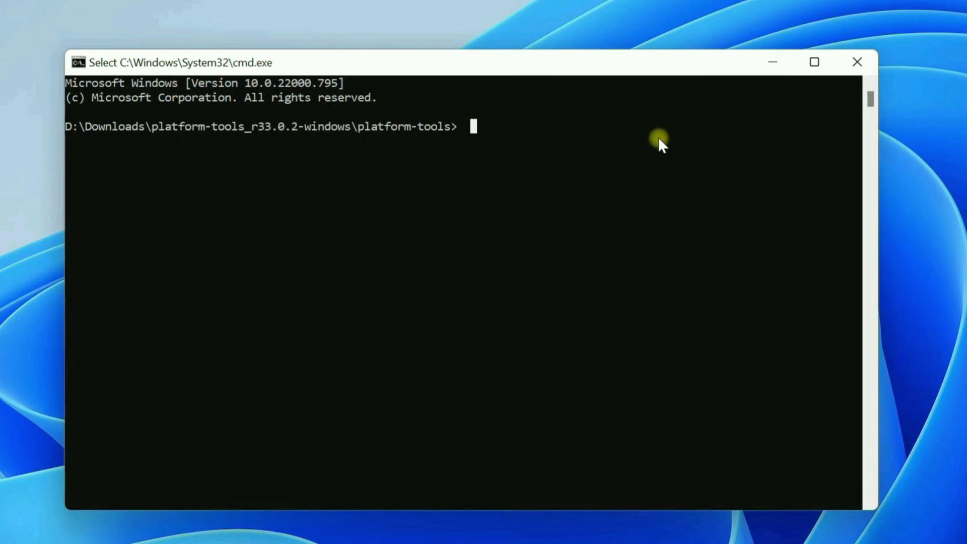
right_click(485, 158)
key(Return)
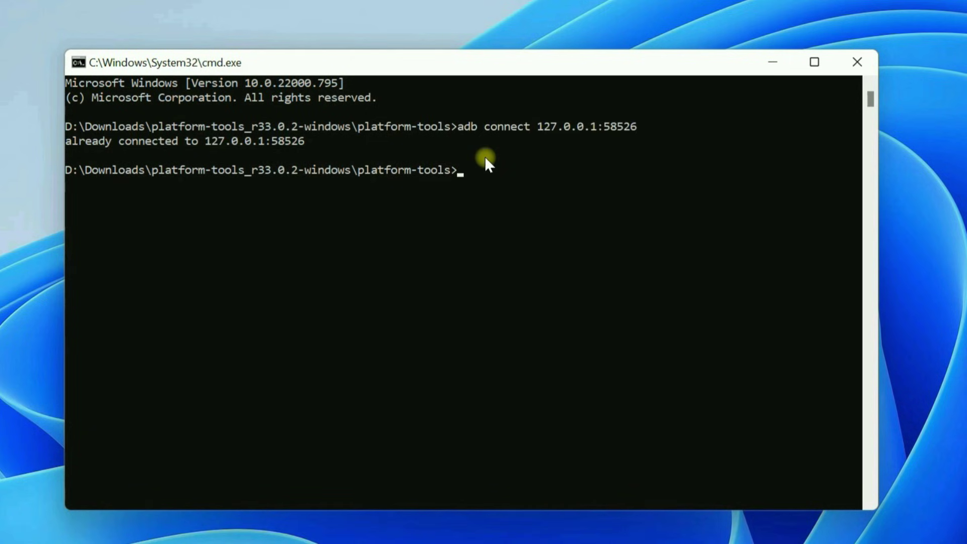
- Run adb devices and highlight the listed 127.0.0.1:58526 device line
text(adb devices)
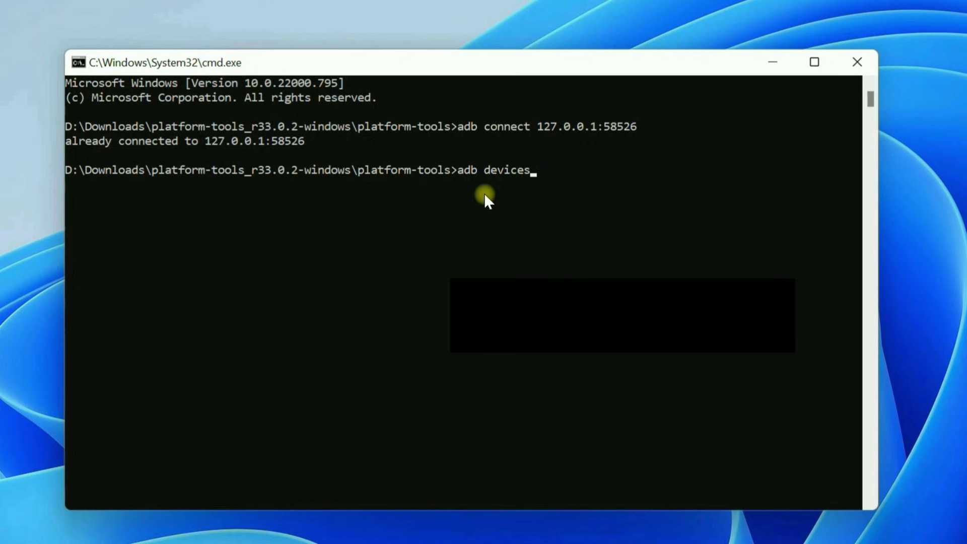
key(Return)
drag(217, 201, 58, 207)
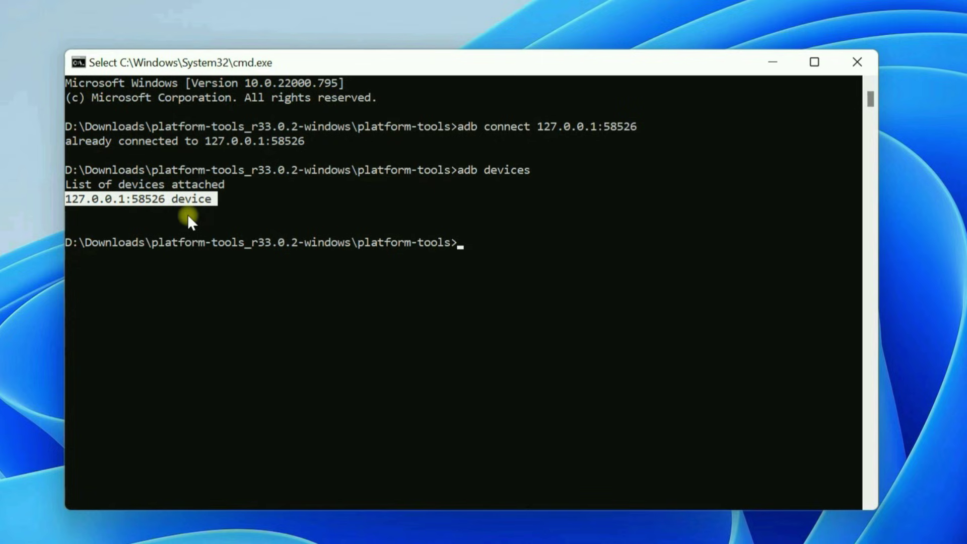
- Run adb.exe install tiktok.apk and wait for the Success result
right_click(476, 261)
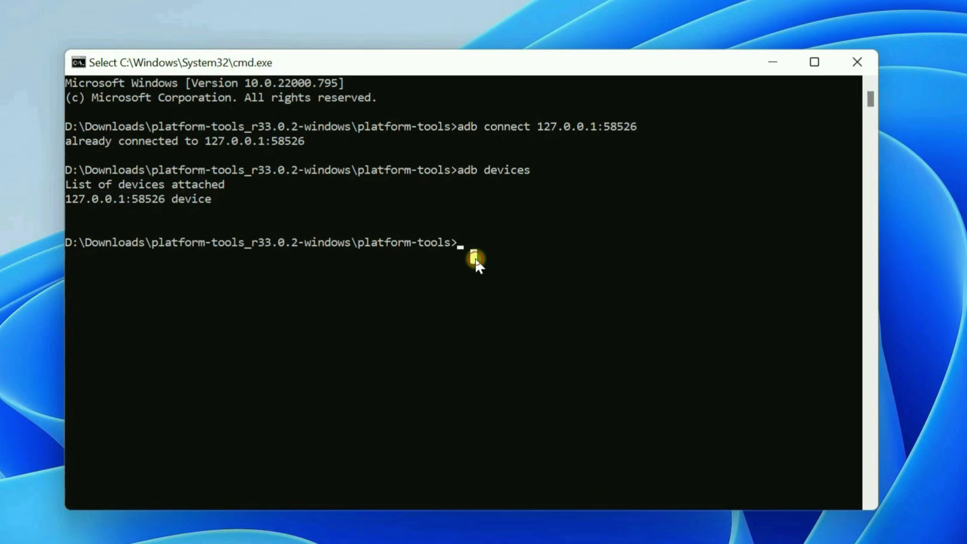
text(adb.ex)
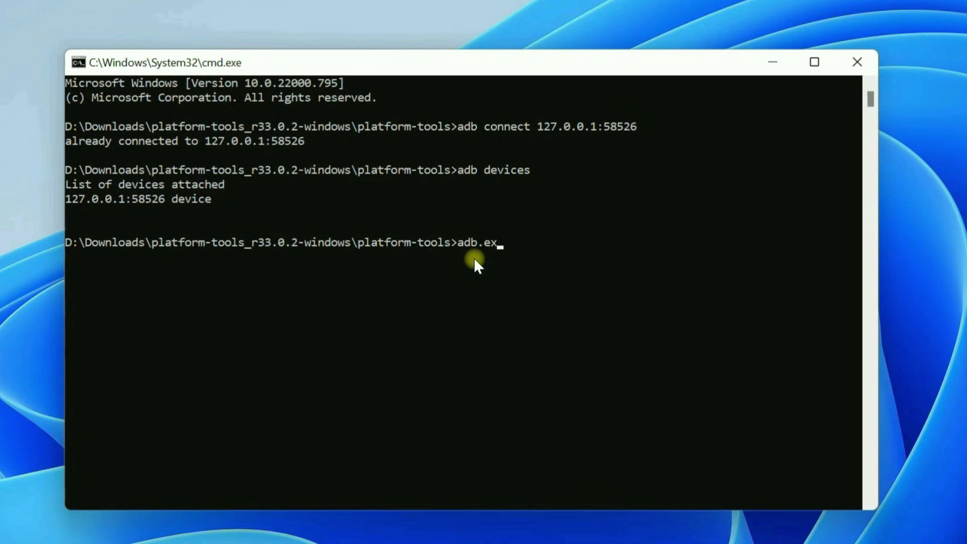
text(e install tiktok.apk)
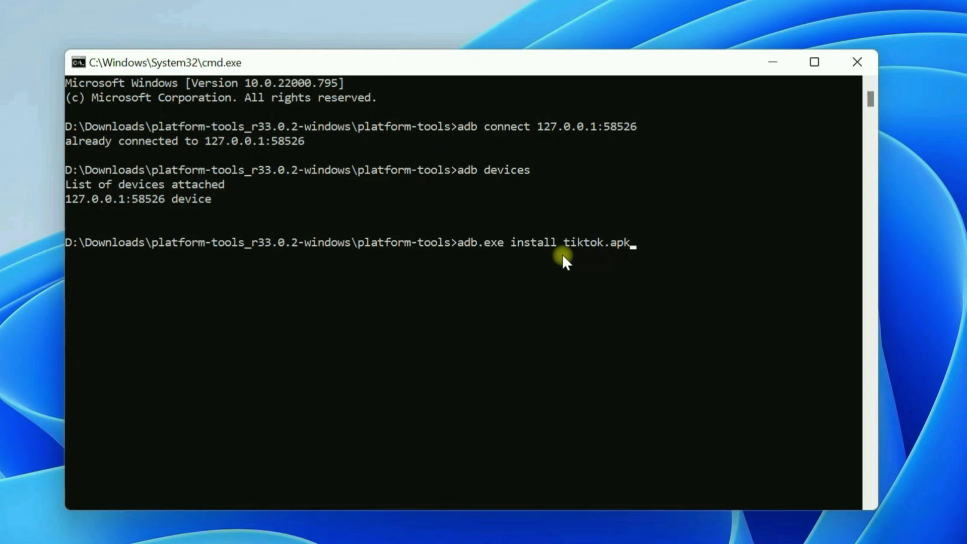
key(Return)
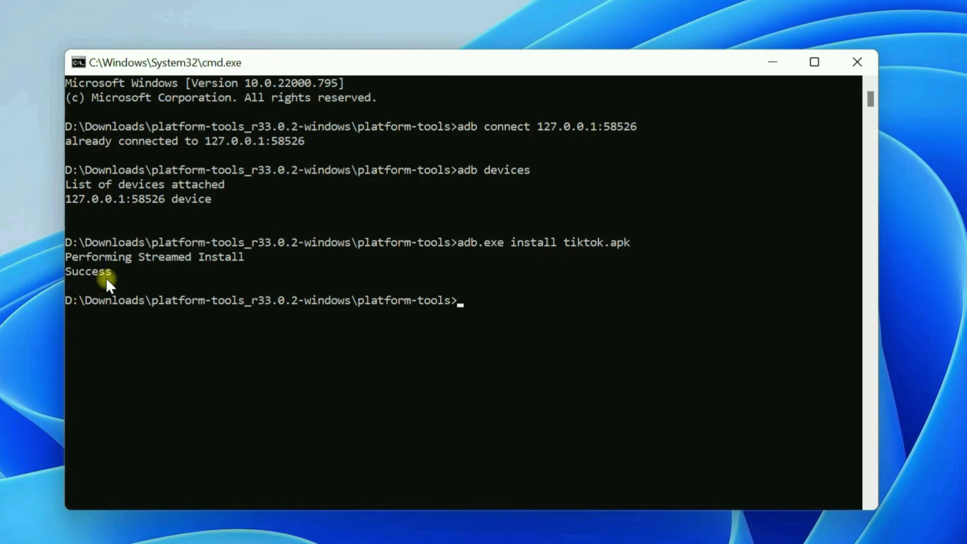
- Close Command Prompt, launch TikTok from Start and accept its User notice with OK
click(858, 61)
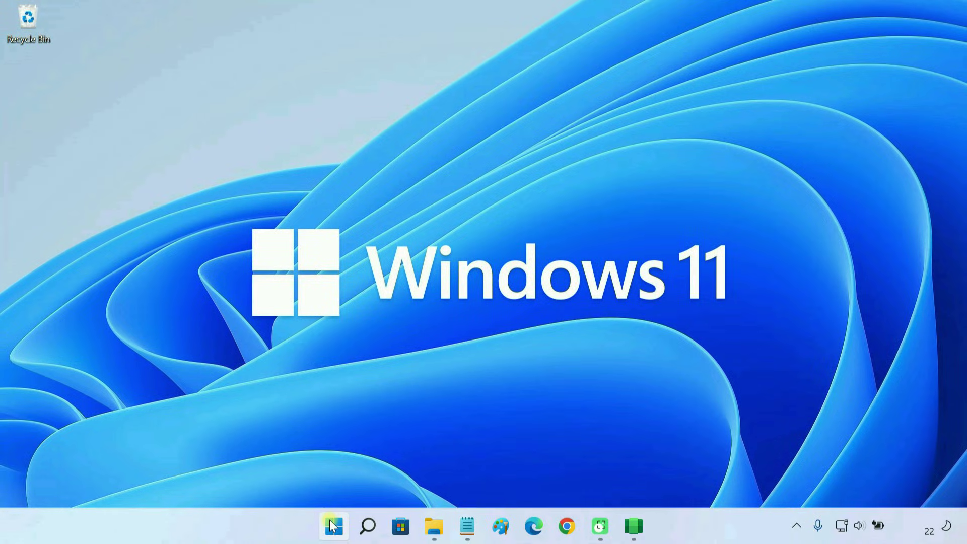
click(317, 541)
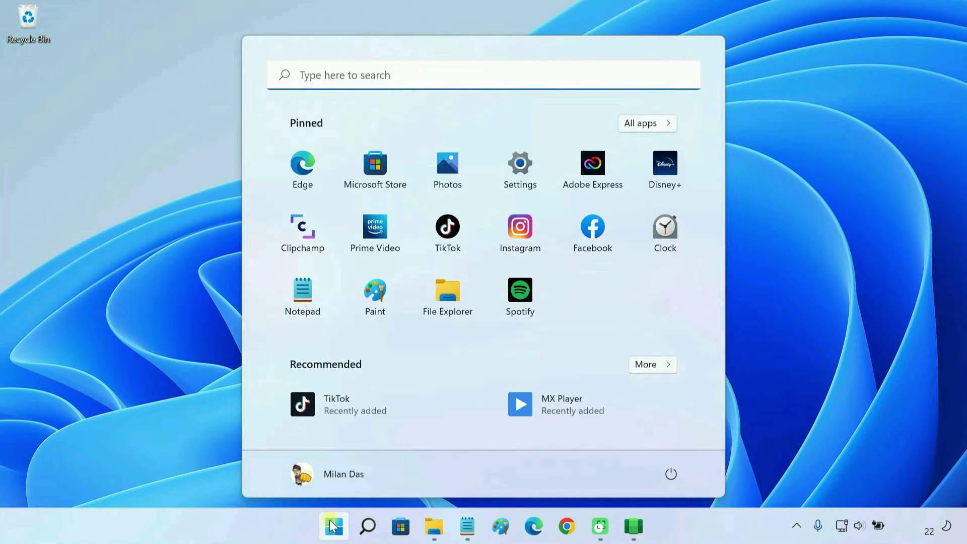
click(347, 408)
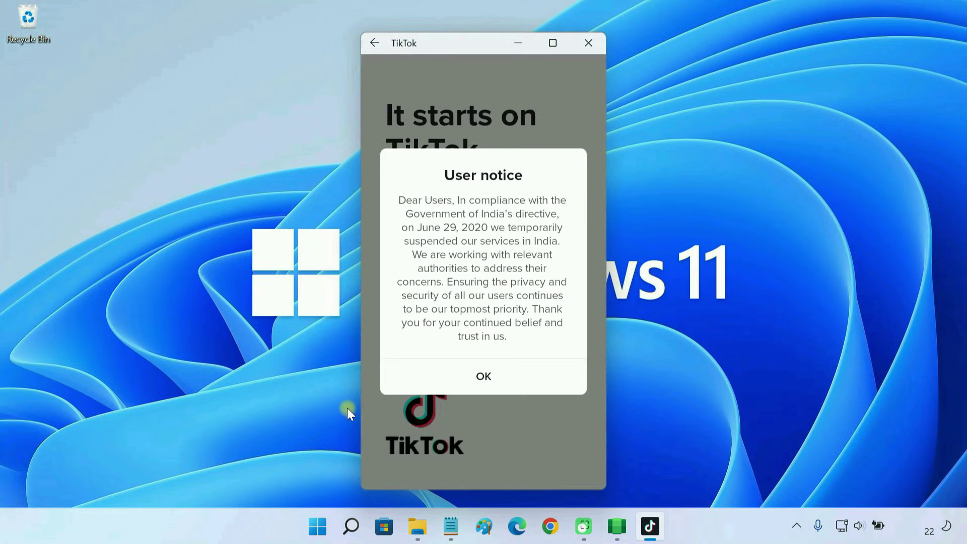
click(489, 376)
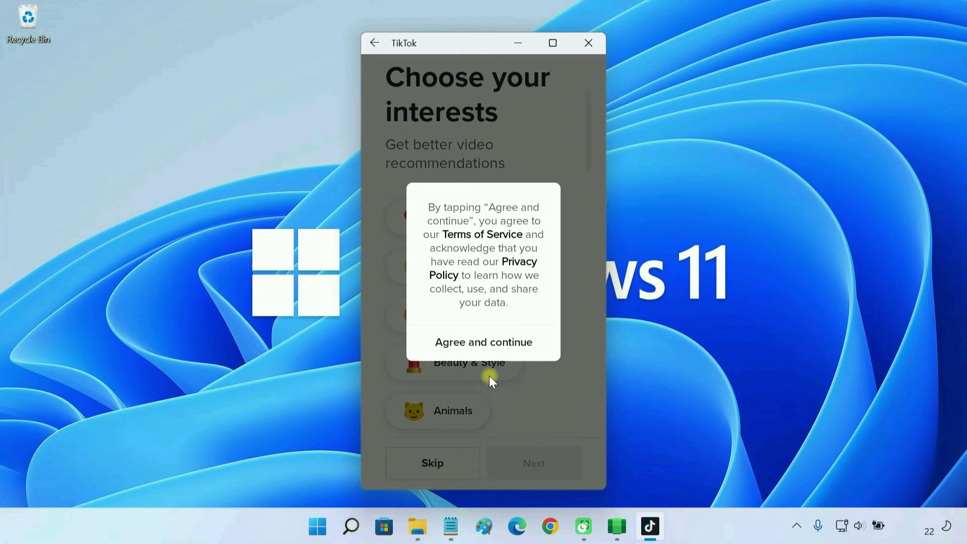